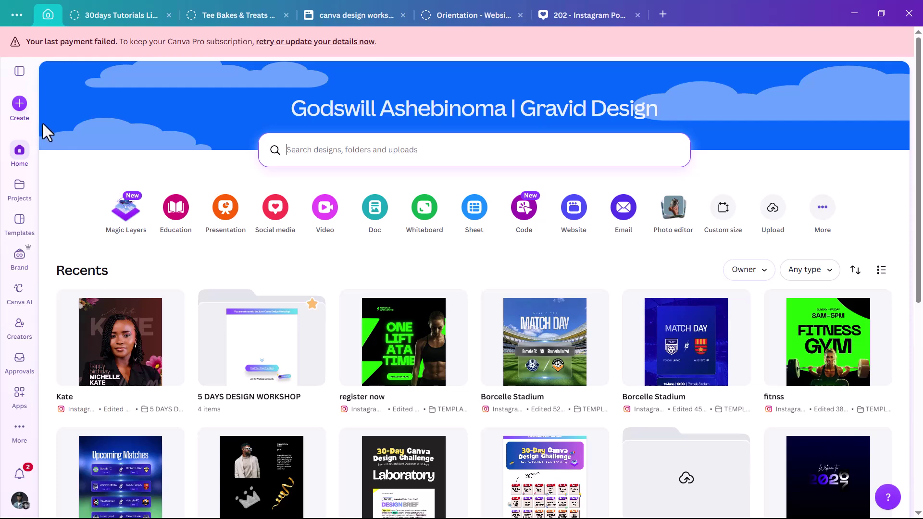
Create an Instagram Post (4:5) design and paste in the copied portrait, flower and gold confetti images.
left_click(21, 109)
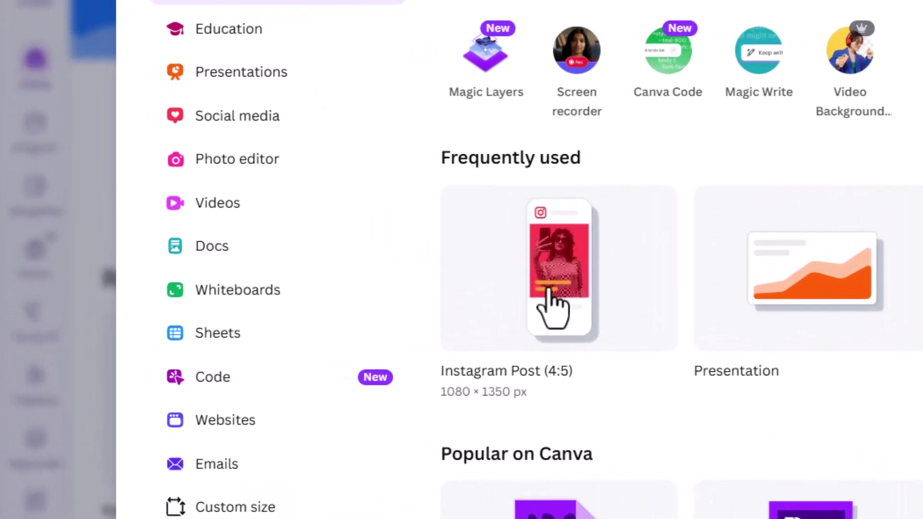
left_click(553, 310)
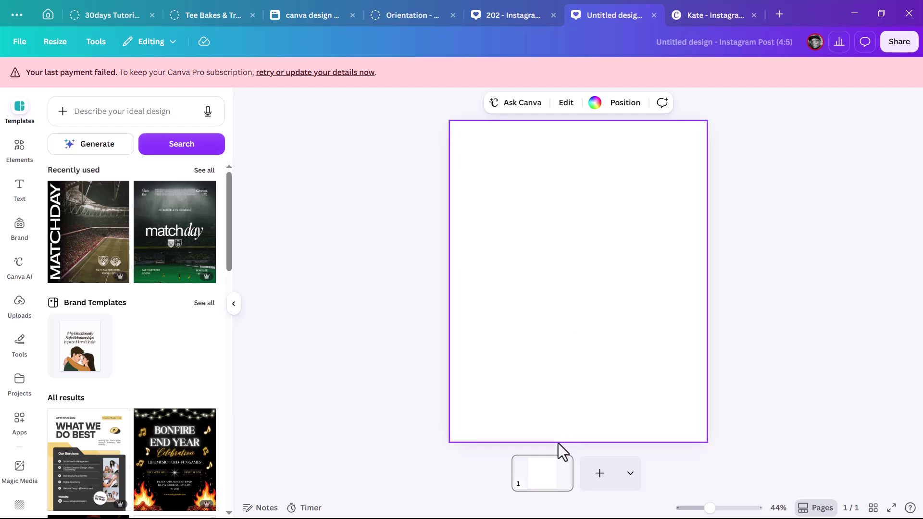
left_click(552, 478)
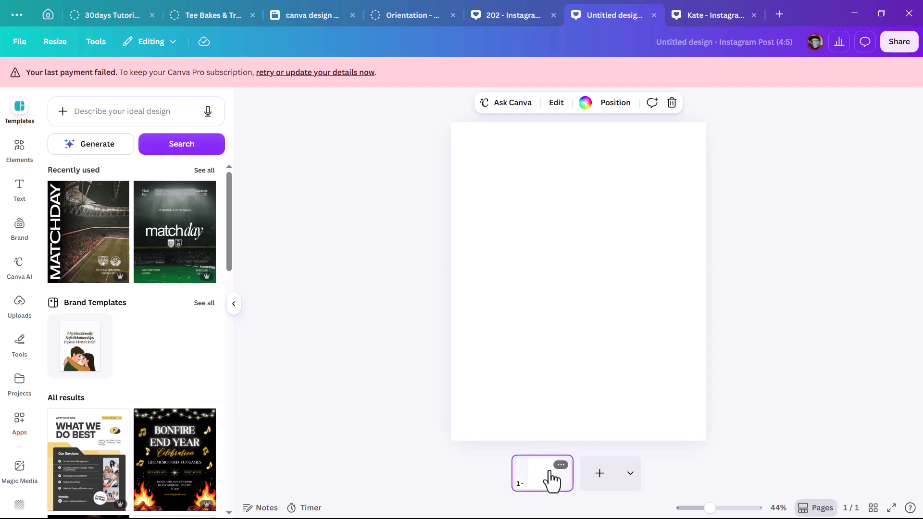
key("ctrl+v")
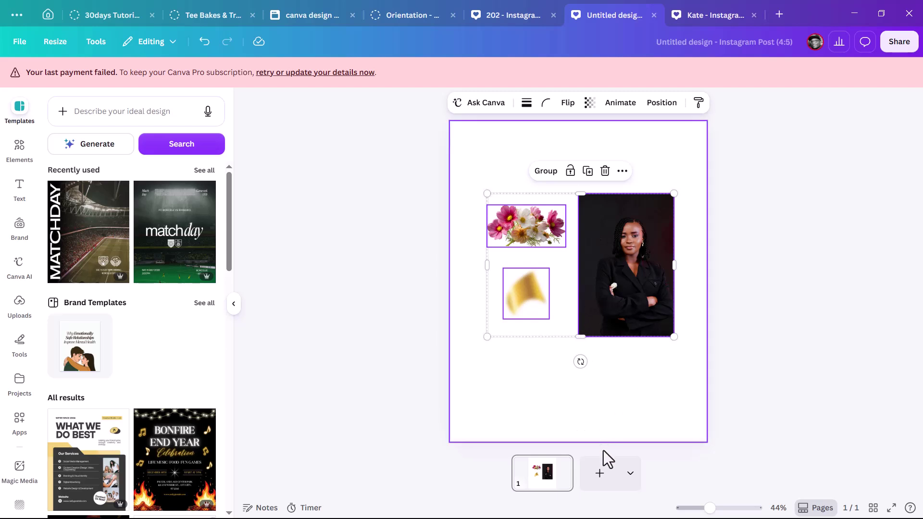
Add a blank page ahead of the pasted images and move the portrait photo onto it.
left_click(600, 474)
left_click_drag(500, 479, 612, 469)
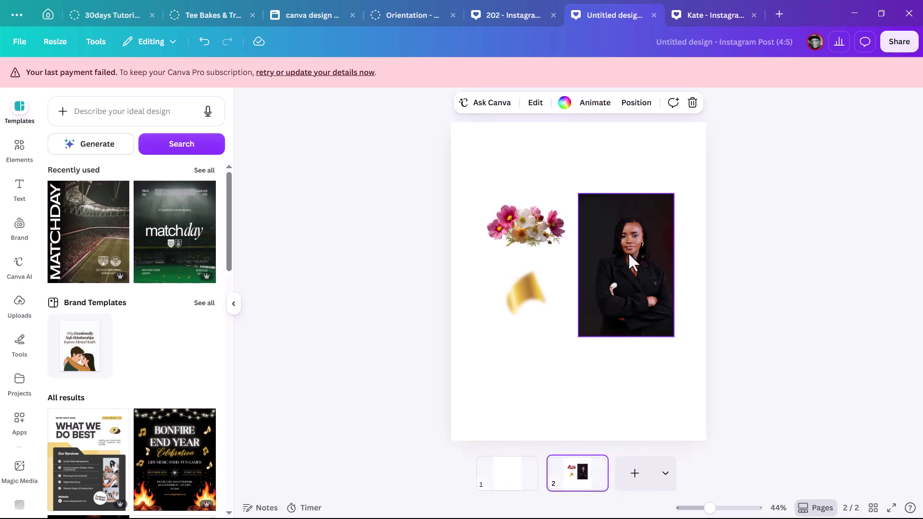
left_click_drag(525, 455, 515, 478)
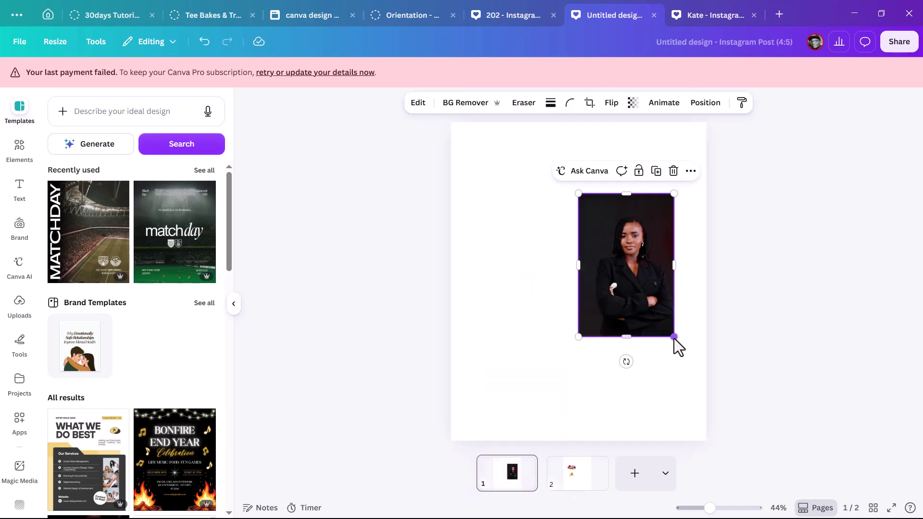
Enlarge the portrait until it fills the whole first page and position the face near the page's centre.
left_click_drag(675, 339, 692, 363)
left_click(736, 385)
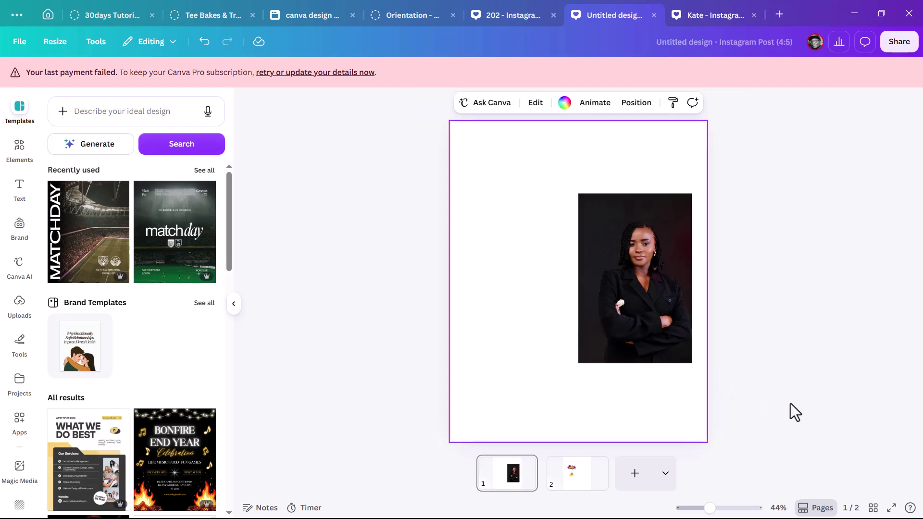
left_click(656, 309)
left_click_drag(655, 309, 571, 263)
left_click_drag(607, 328, 767, 479)
left_click_drag(585, 258, 594, 343)
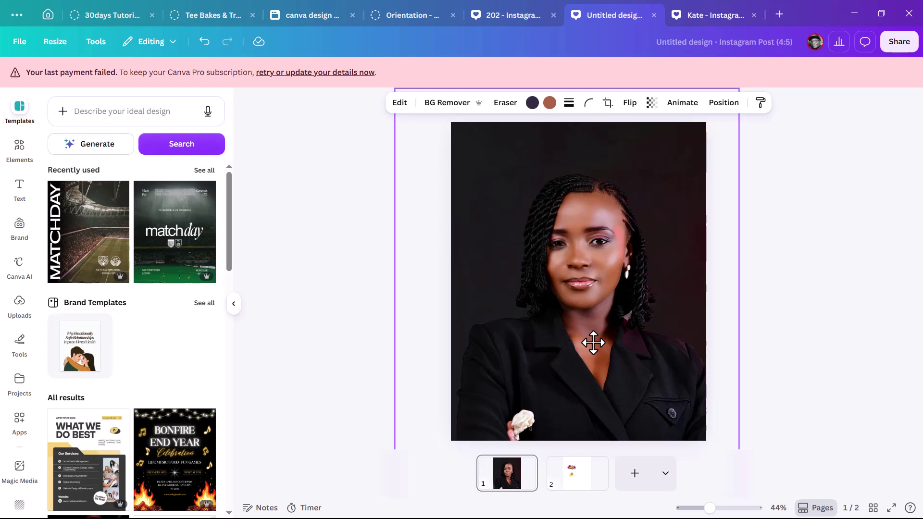
scroll(638, 316, "down", 1)
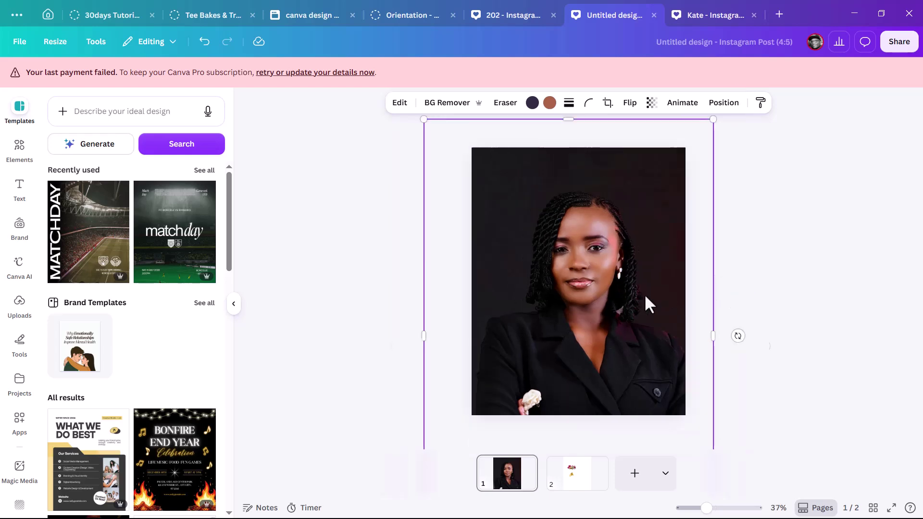
left_click_drag(712, 120, 703, 132)
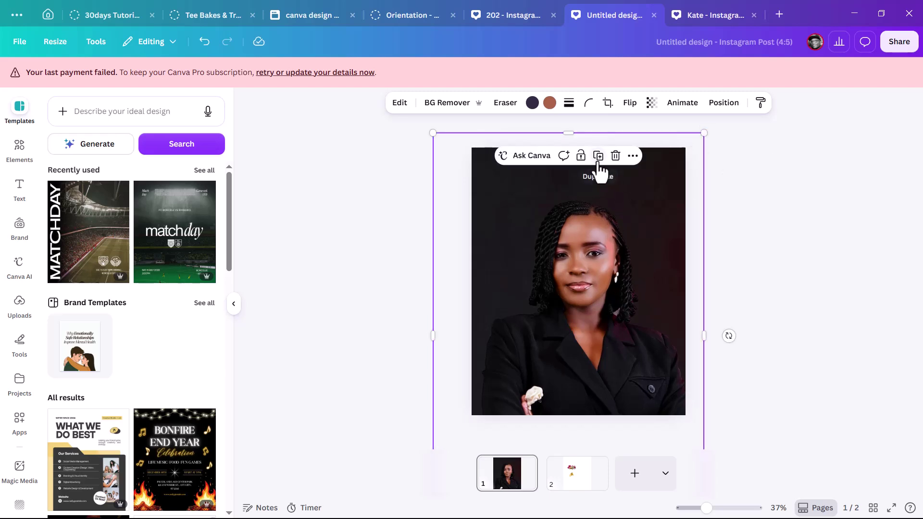
left_click_drag(603, 264, 596, 251)
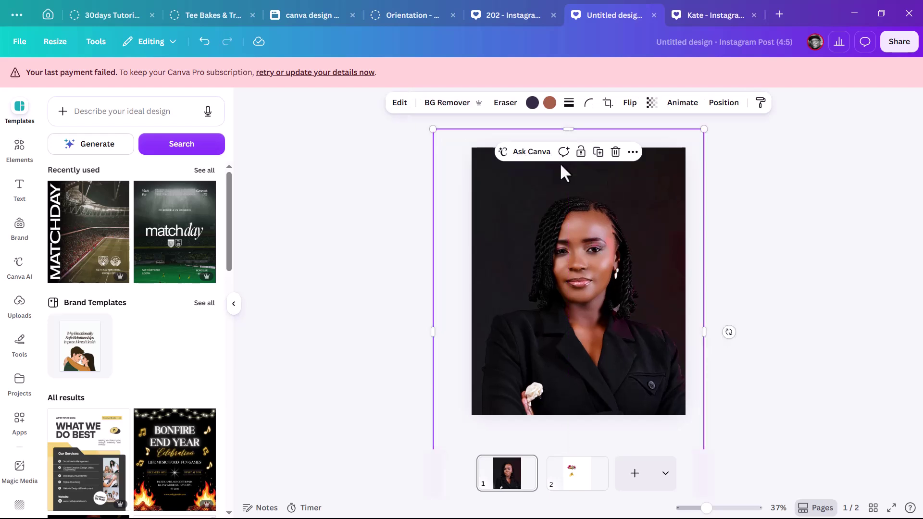
Remove the background from a duplicate of the portrait and crop the cut-out's empty top and side margins.
left_click(458, 112)
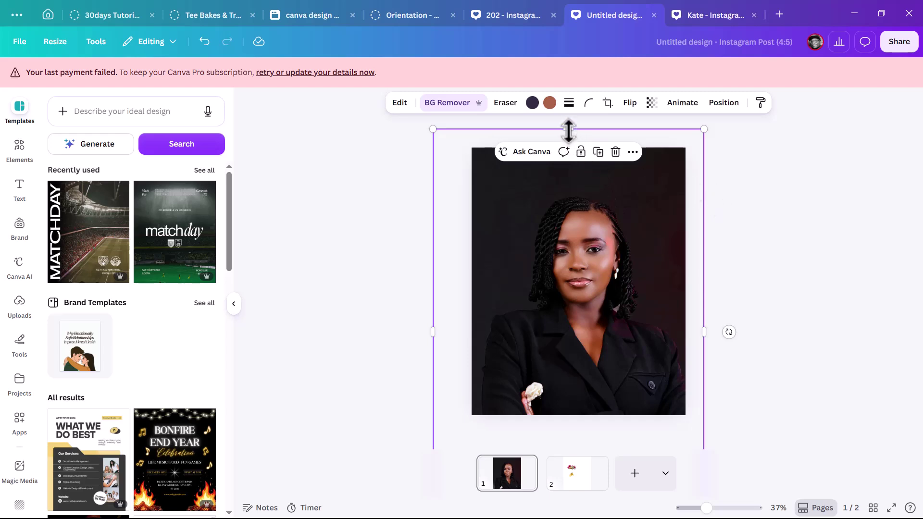
left_click_drag(568, 188, 566, 208)
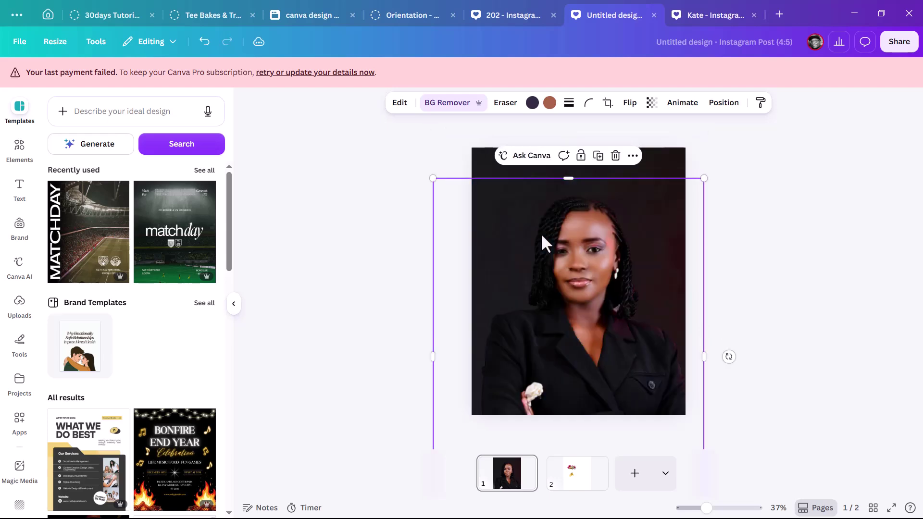
left_click_drag(430, 358, 459, 357)
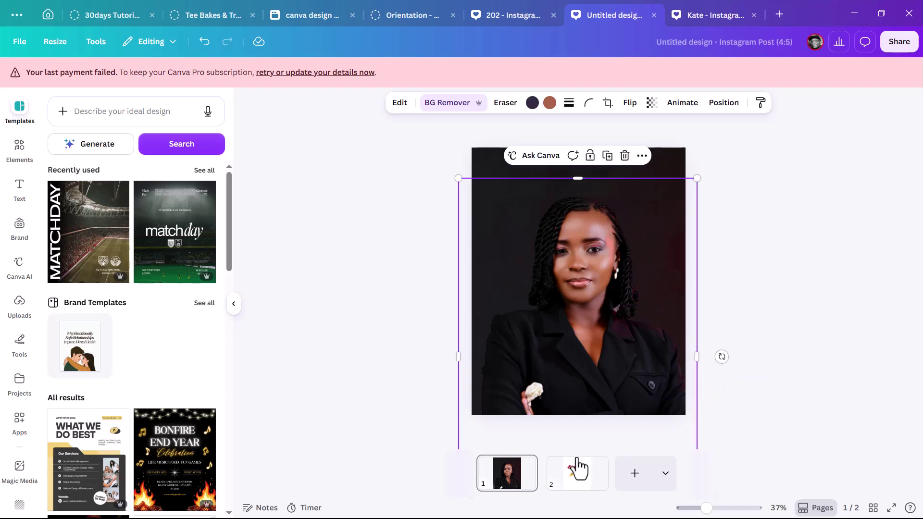
Move the flowers from page 2 to page 1, enlarge them to about 691 × 370 px and place them partly off the top-left corner.
left_click(575, 478)
left_click(553, 229)
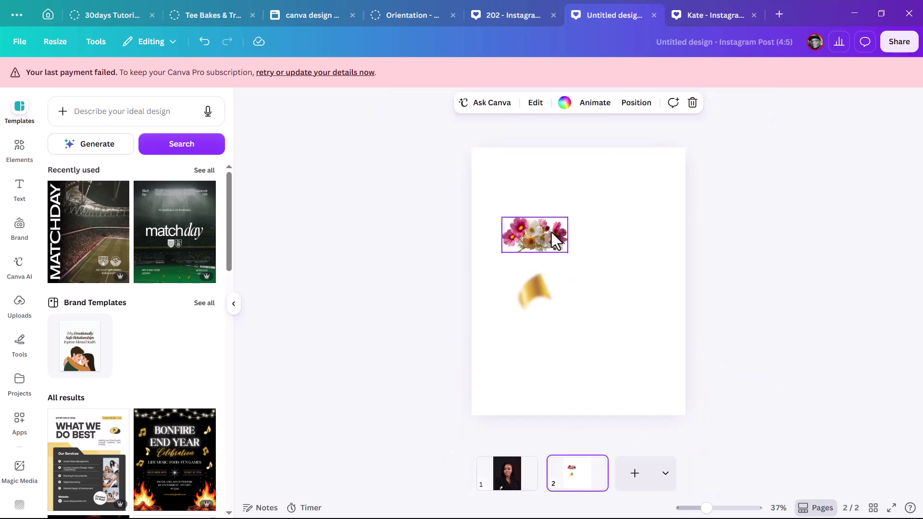
left_click_drag(548, 240, 525, 475)
left_click_drag(518, 250, 592, 220)
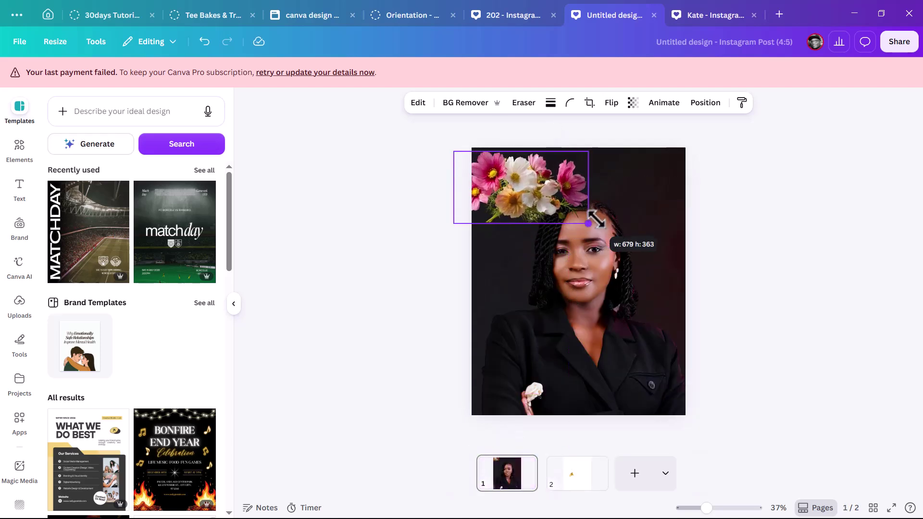
left_click_drag(543, 195, 482, 174)
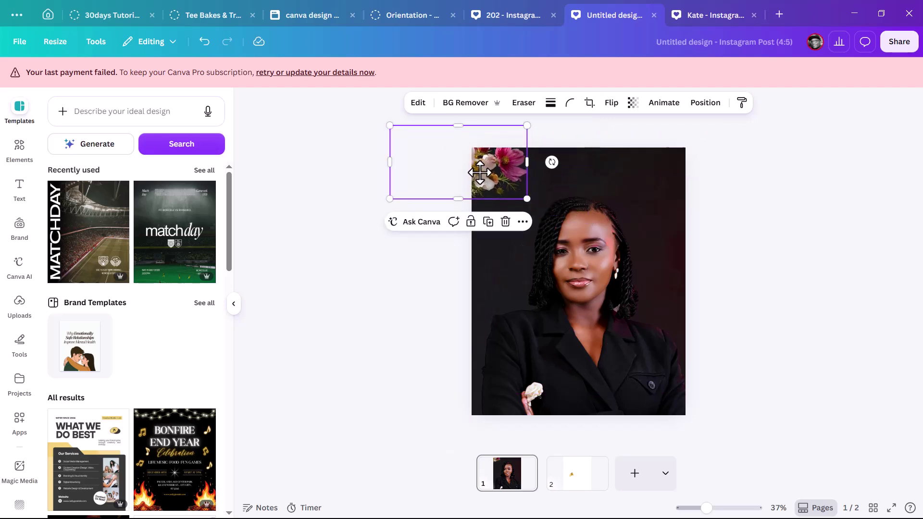
Duplicate the flowers at the page's right edge beside the shoulder and layer the copy between the cut-out and the original portrait.
left_click(489, 226)
left_click_drag(516, 197, 722, 347)
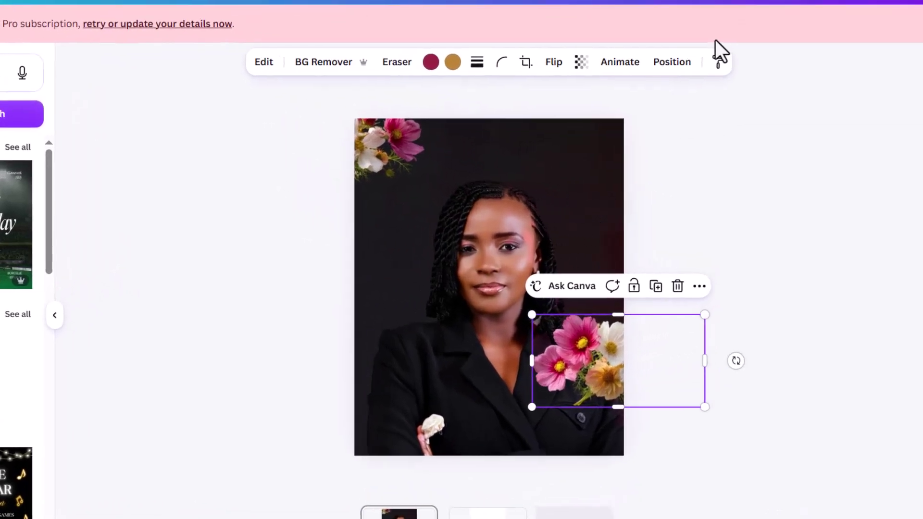
left_click(667, 71)
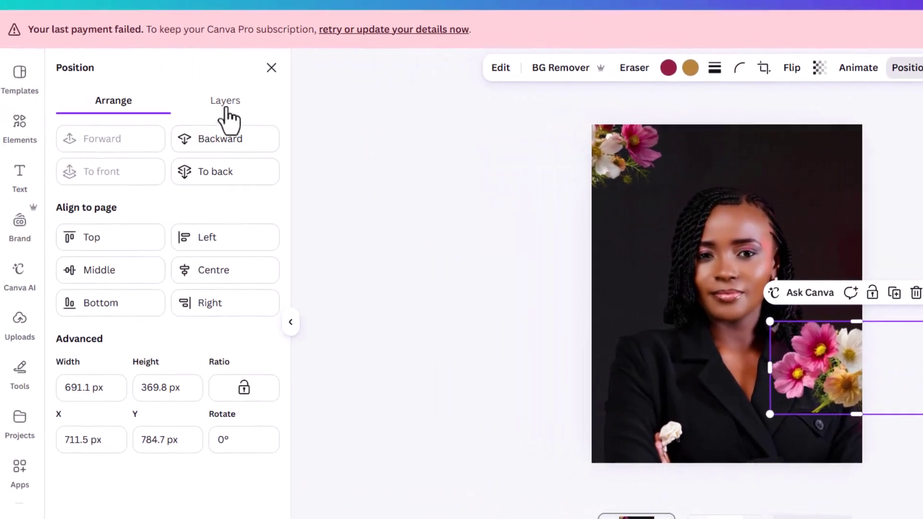
left_click(231, 110)
left_click_drag(216, 195, 211, 288)
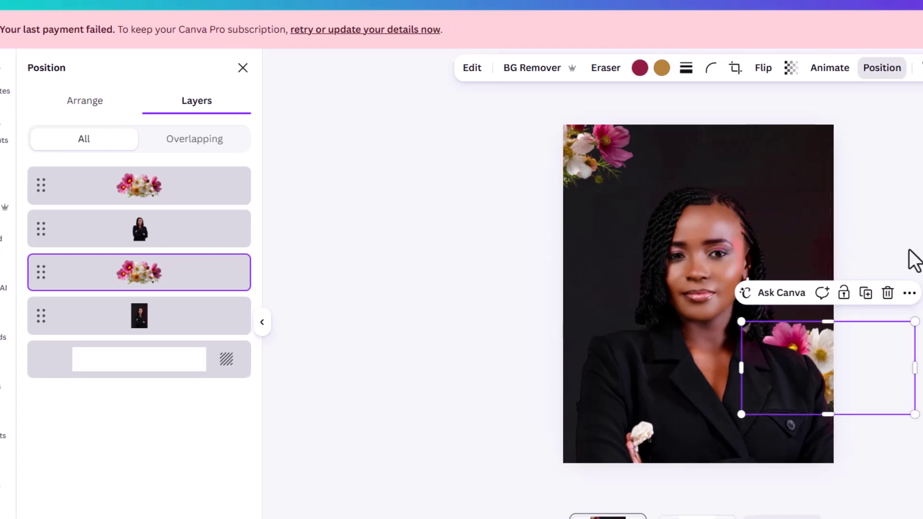
Move the gold confetti from page 2 to page 1, enlarge it and place it partly off the bottom-right corner.
left_click(700, 517)
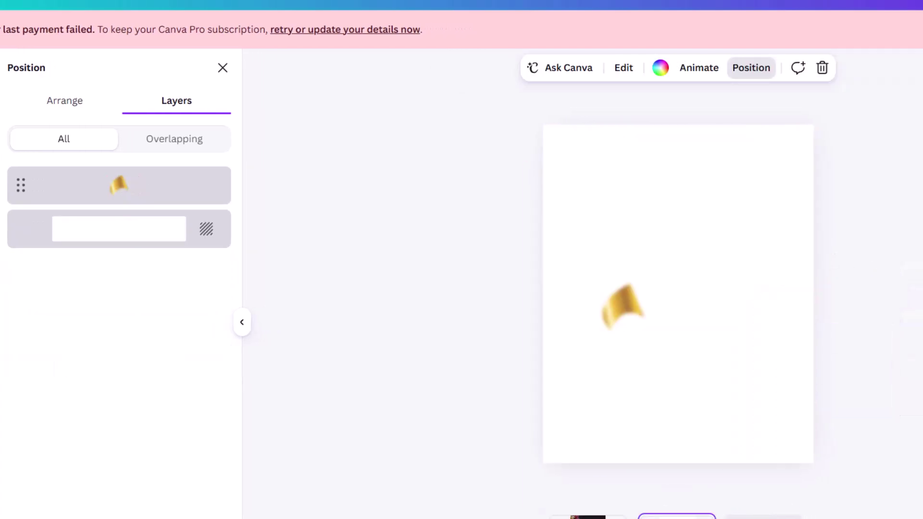
left_click(618, 308)
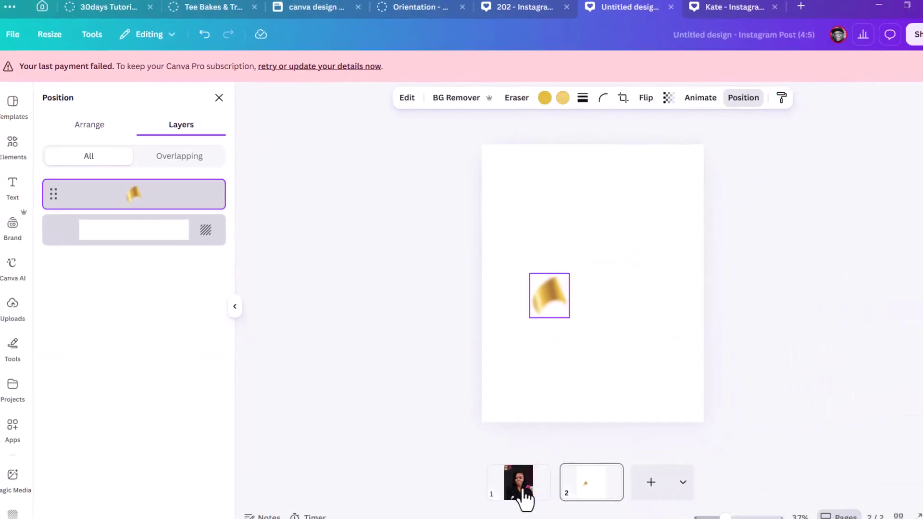
left_click(524, 493)
left_click_drag(513, 493, 512, 491)
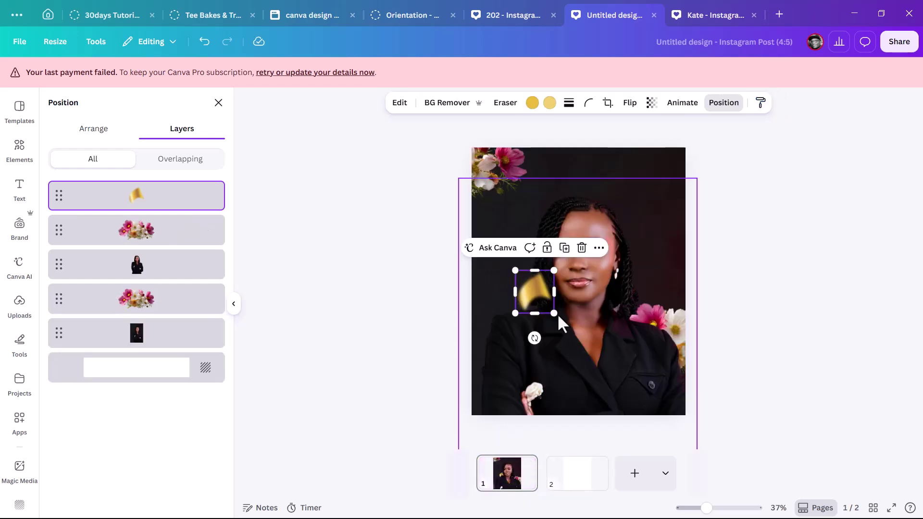
left_click_drag(557, 318, 623, 344)
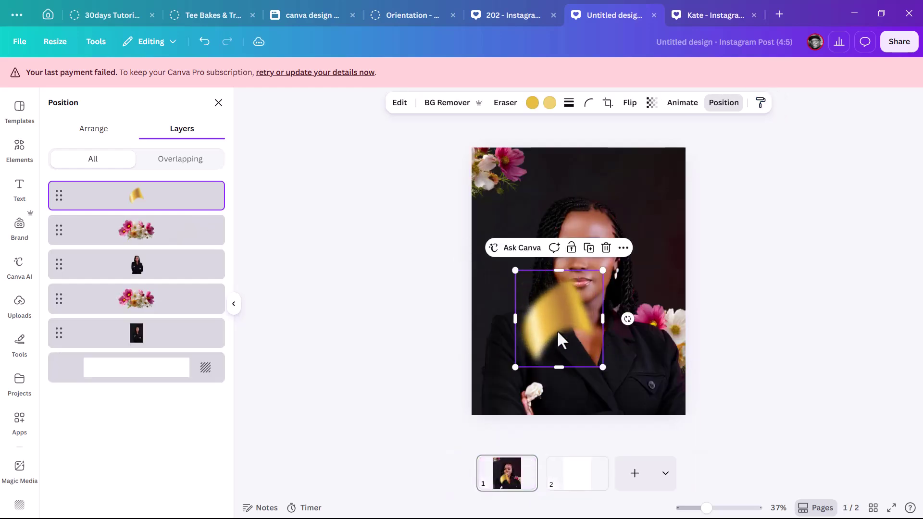
left_click_drag(558, 331, 673, 418)
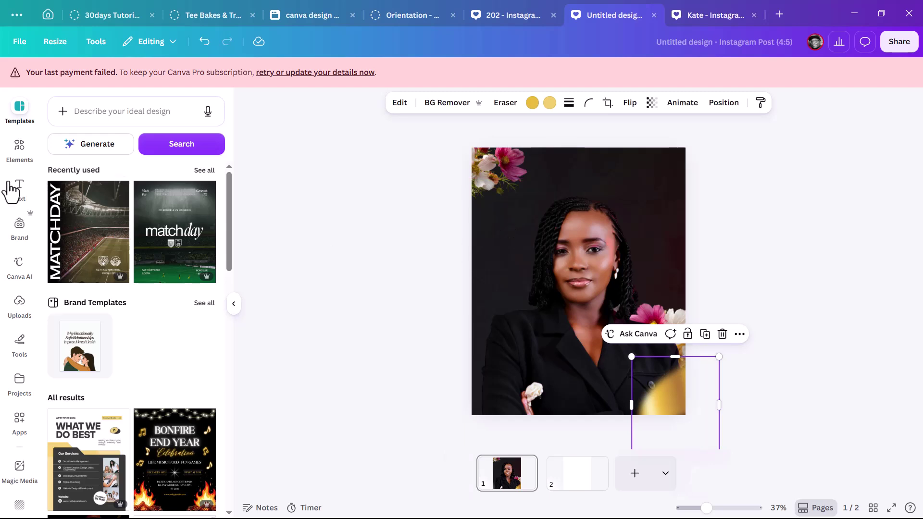
Add a text box containing the celebrant's first name and enlarge it to font size 222.
left_click(21, 196)
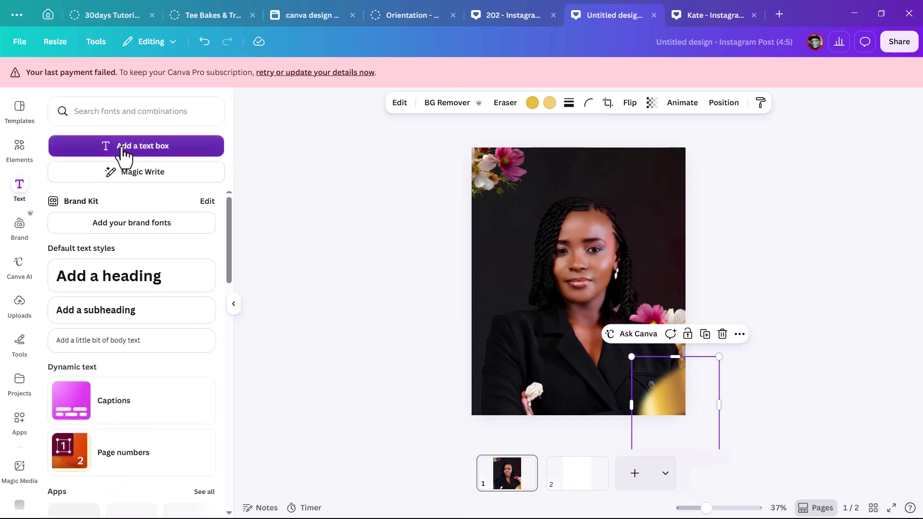
left_click(103, 147)
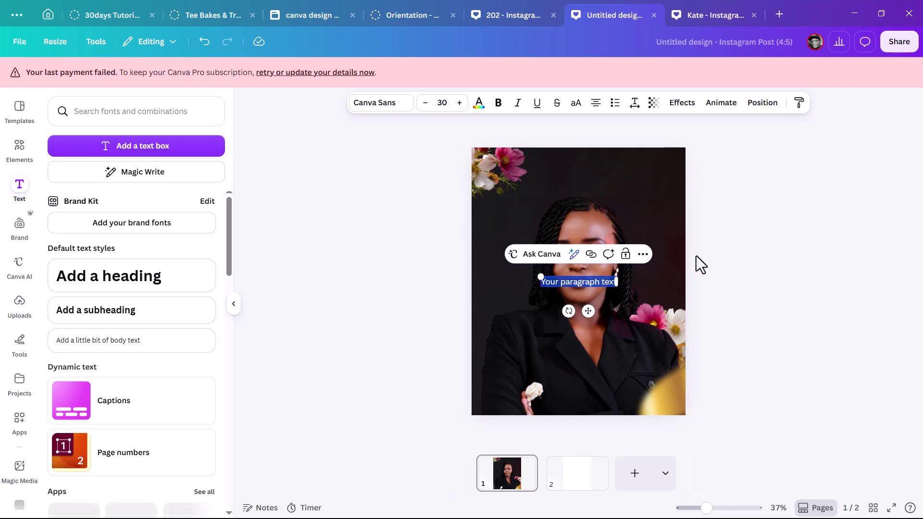
type("KATE")
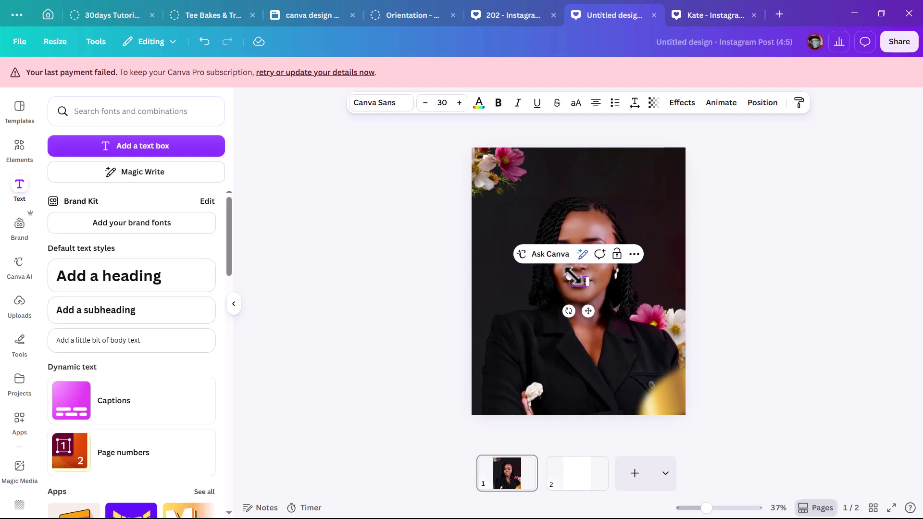
left_click_drag(567, 275, 511, 246)
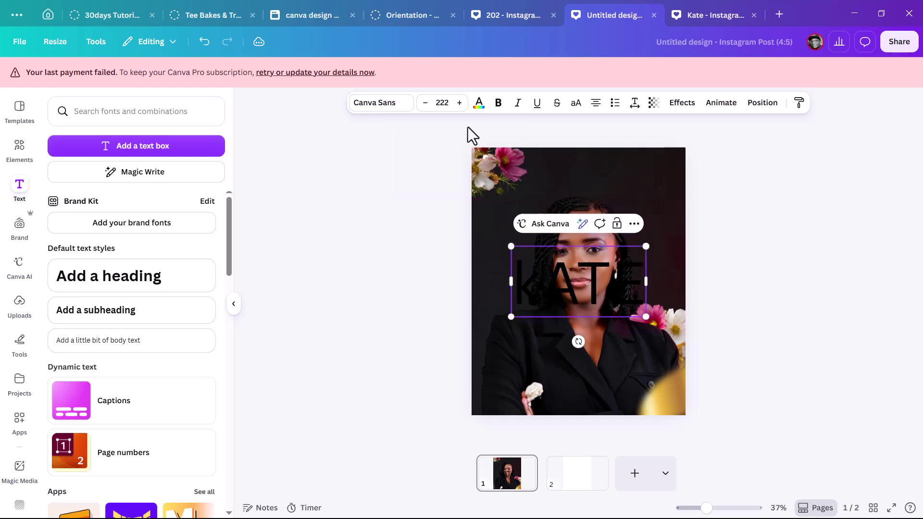
Set the name text's font to Neue Montreal and try to make it bold.
left_click(364, 104)
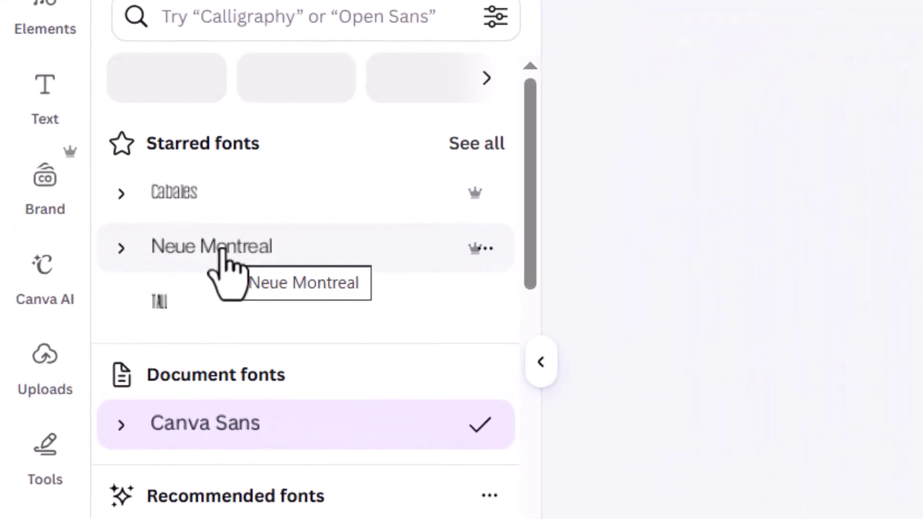
left_click(224, 249)
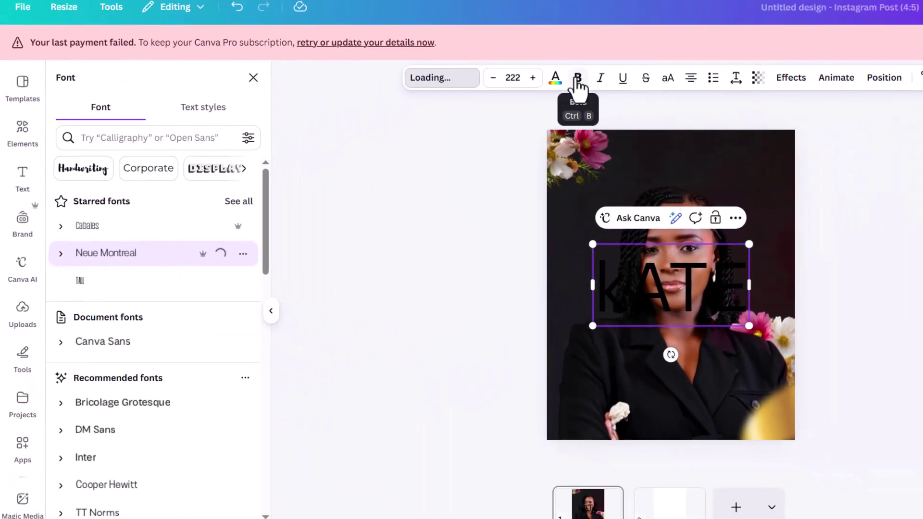
left_click(578, 81)
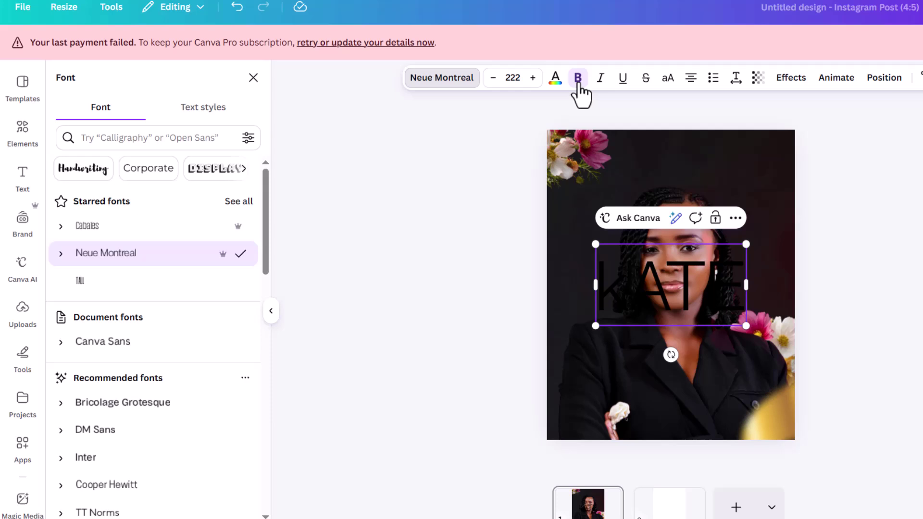
Change the name text's first letter to a capital K and select the whole word.
double_click(688, 300)
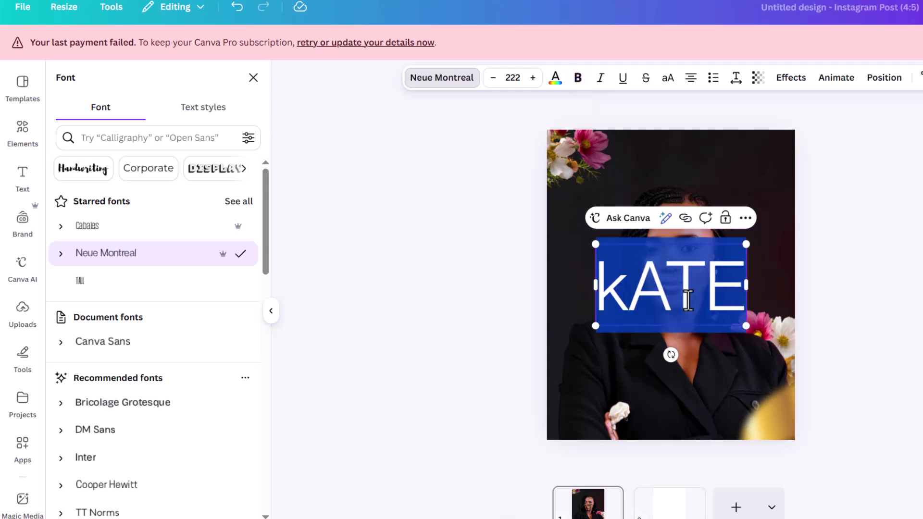
left_click_drag(628, 285, 601, 283)
type("K")
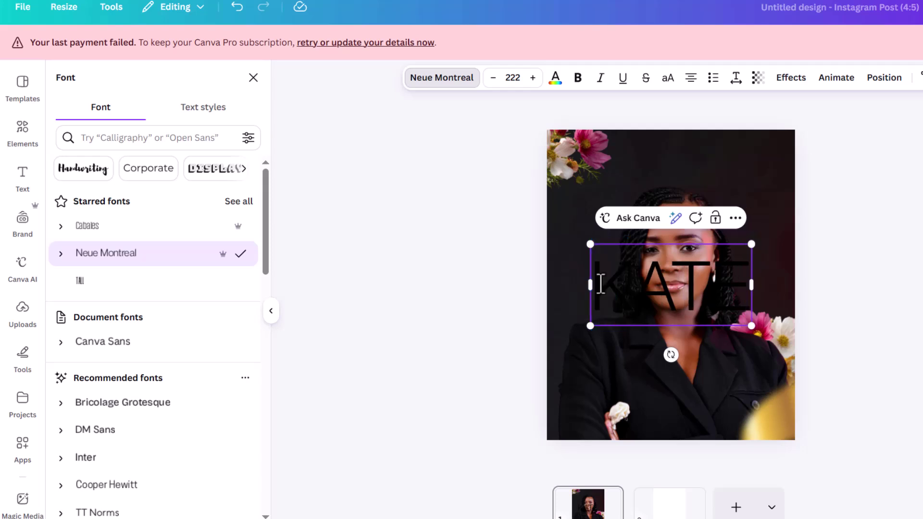
double_click(601, 283)
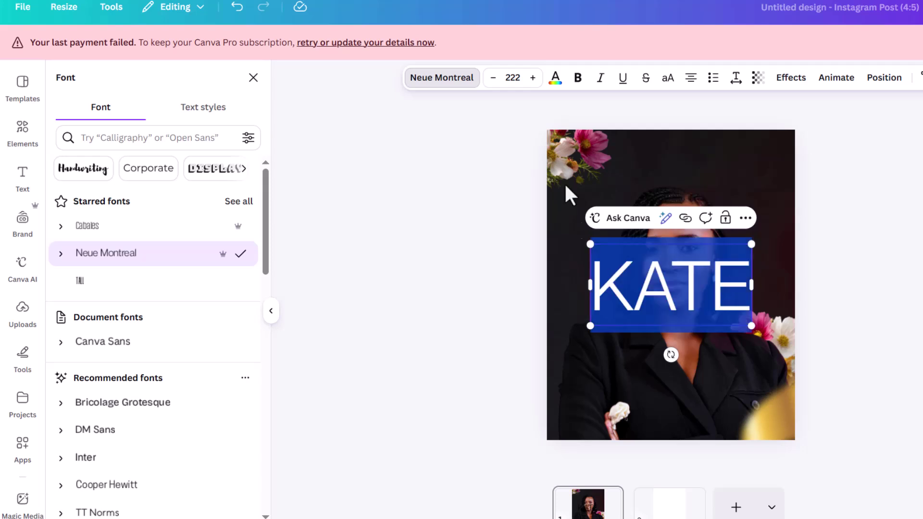
Make the name text bold and colour it with the dusty pink from the portrait's photo colours.
left_click(579, 80)
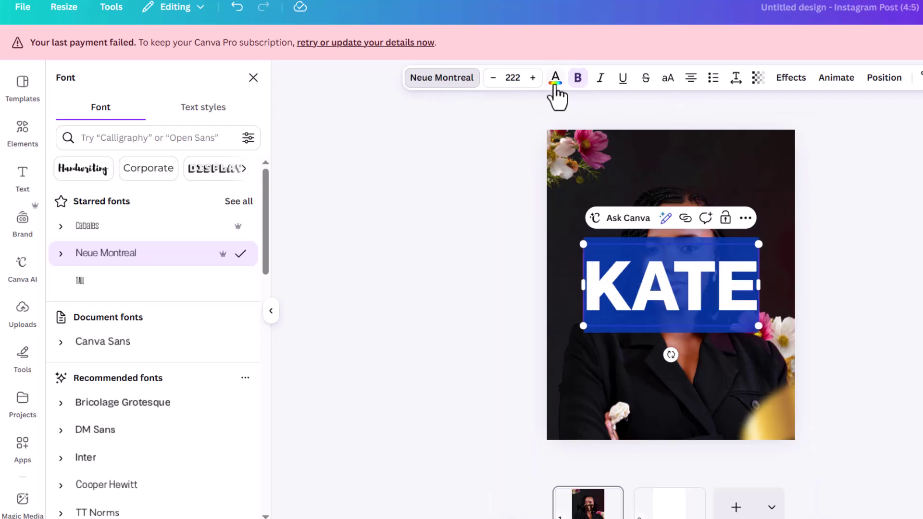
left_click(556, 81)
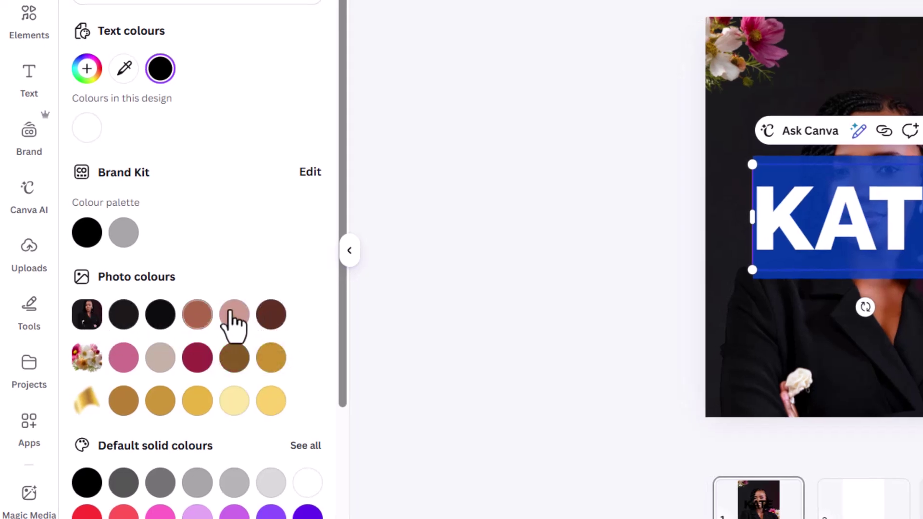
left_click(239, 327)
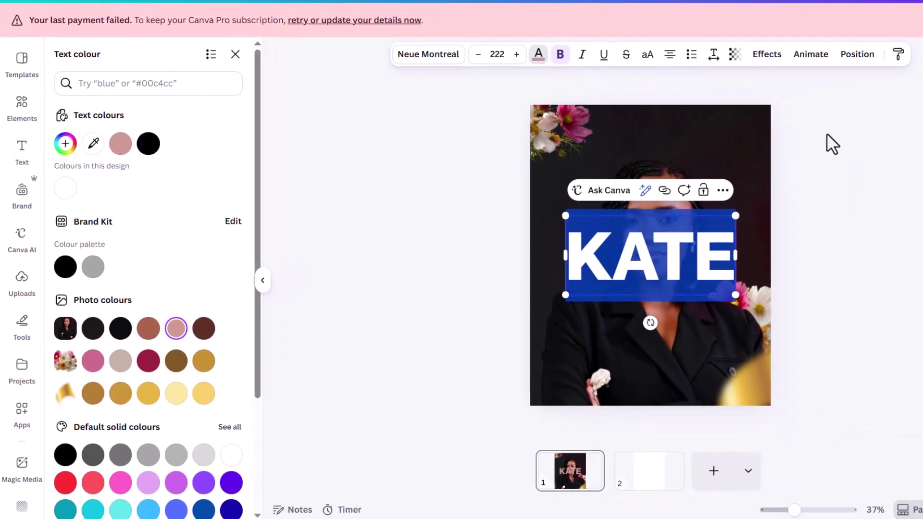
left_click(827, 132)
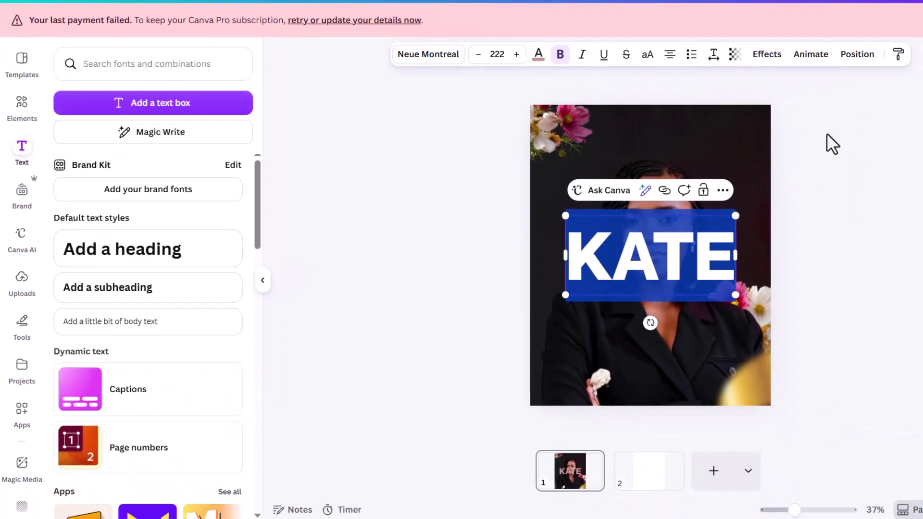
Enlarge the name text to font size 238 and position it across the upper part of the portrait's face.
left_click_drag(676, 258, 681, 187)
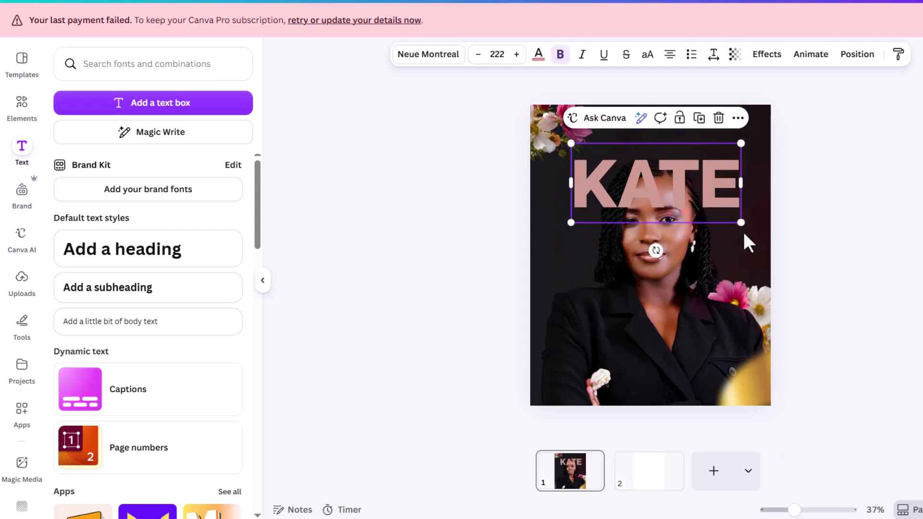
left_click_drag(741, 222, 744, 223)
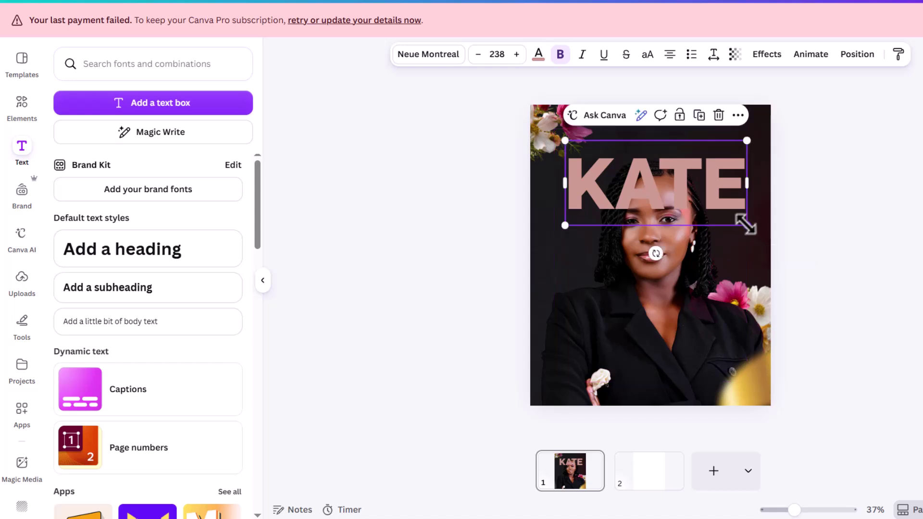
left_click_drag(696, 203, 694, 210)
Send the large name text behind the cut-out portrait and set its transparency to 47.
left_click(861, 57)
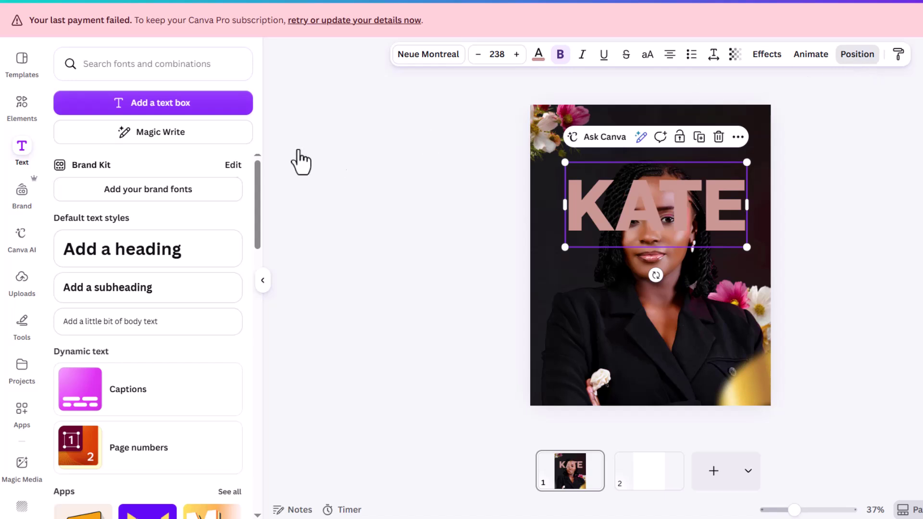
left_click_drag(171, 163, 166, 289)
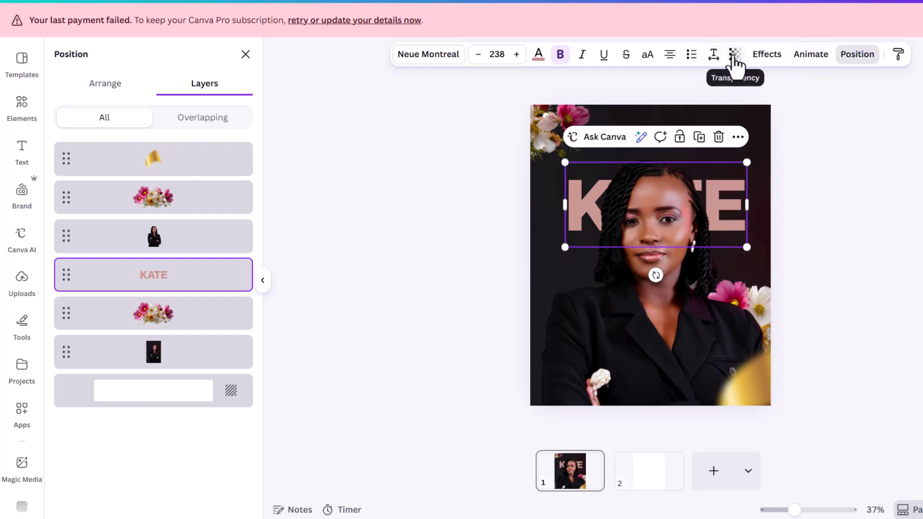
left_click(735, 56)
left_click_drag(759, 109, 715, 110)
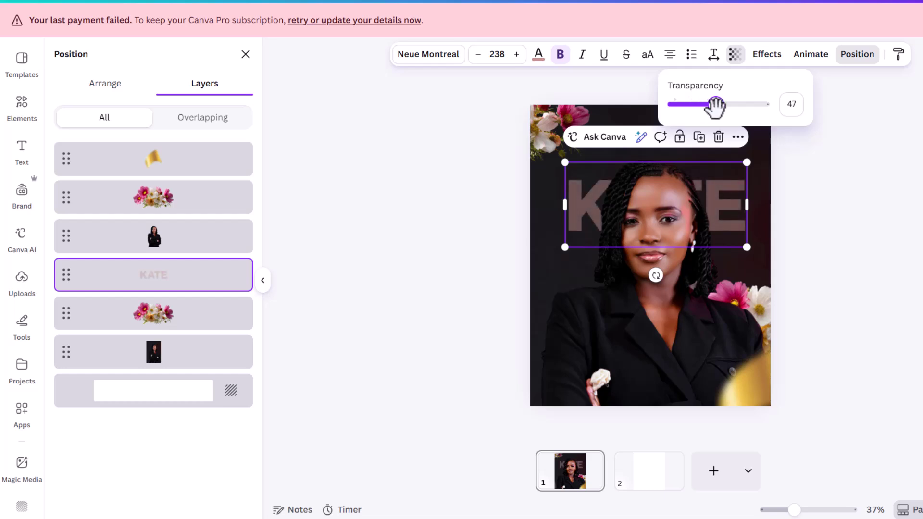
left_click(853, 199)
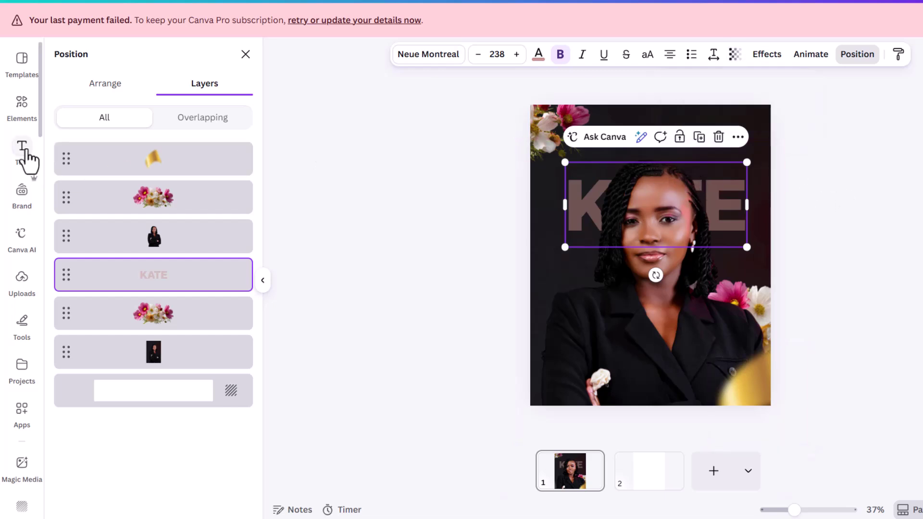
Add a new text box and clear its placeholder text.
left_click(21, 149)
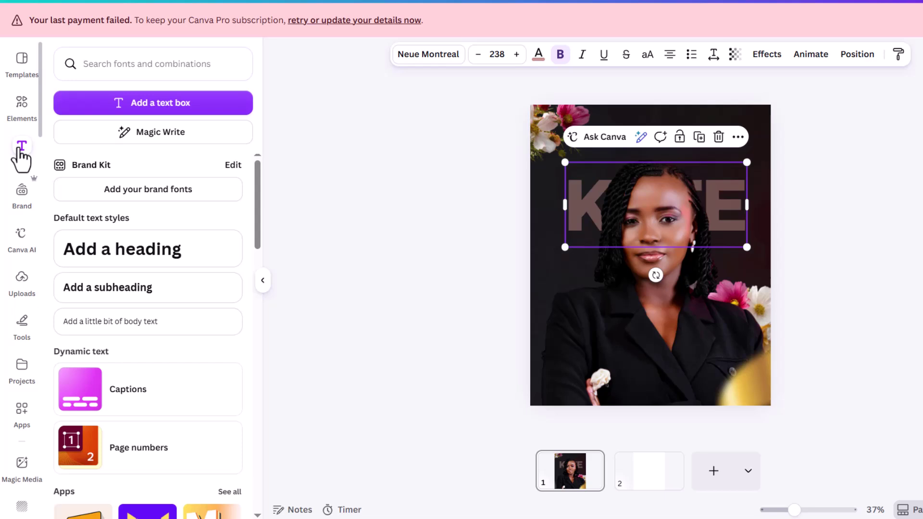
left_click(207, 112)
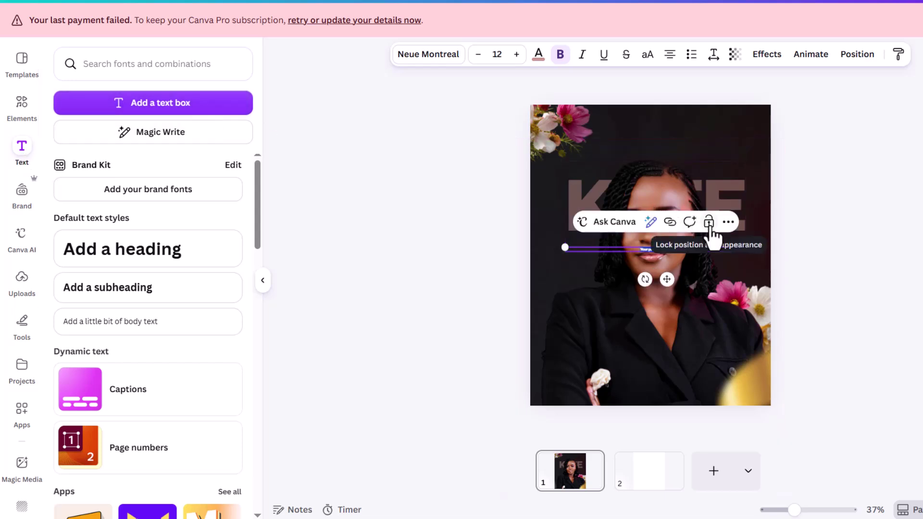
key("BackSpace")
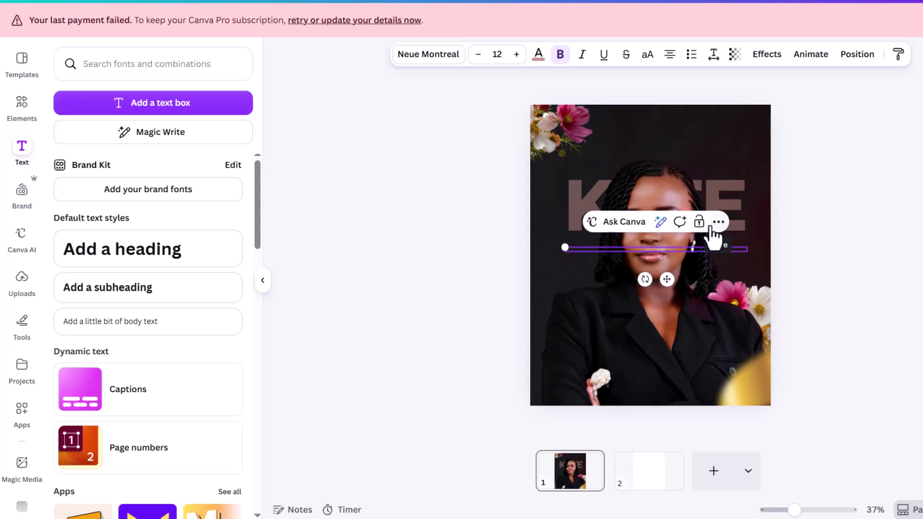
Correct the celebrant's second name in the new text box to an initial capital followed by lowercase letters.
scroll(663, 252, "up", 5)
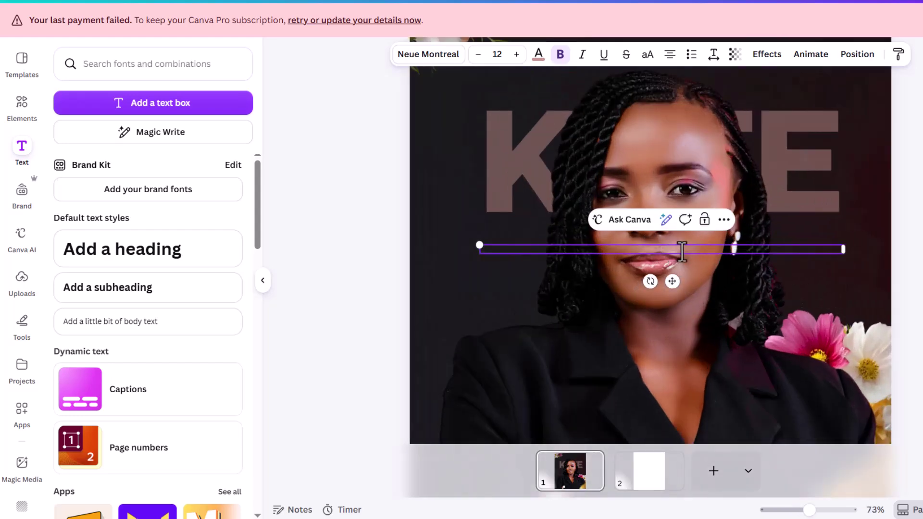
left_click_drag(695, 249, 616, 255)
scroll(652, 252, "up", 5)
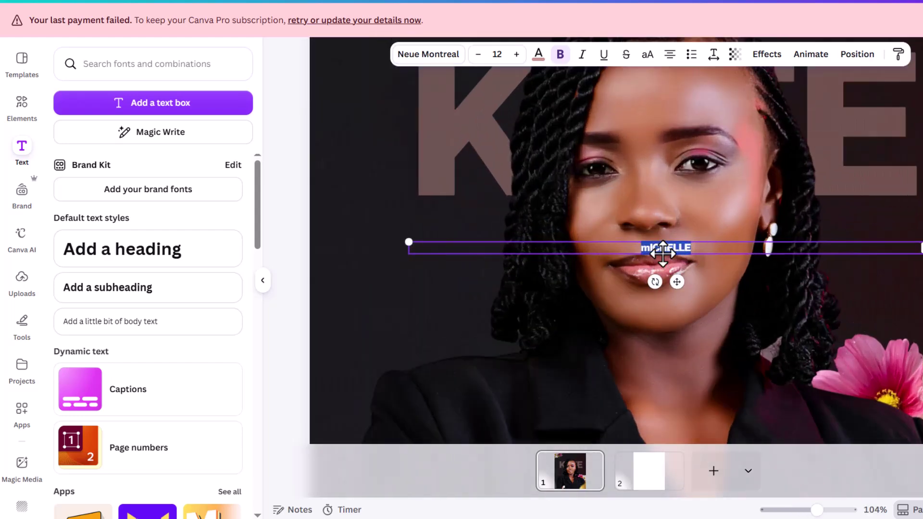
scroll(650, 251, "up", 4)
left_click_drag(639, 245, 624, 245)
left_click(624, 246)
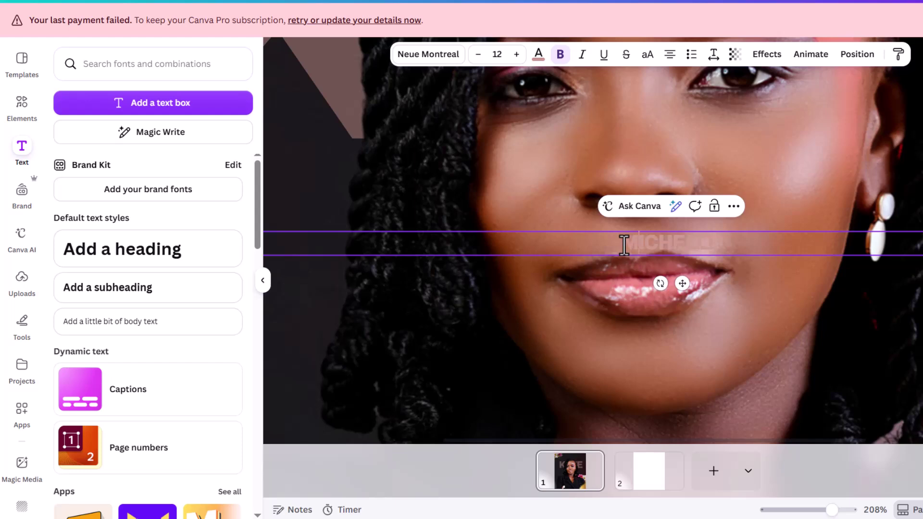
left_click_drag(638, 242, 719, 250)
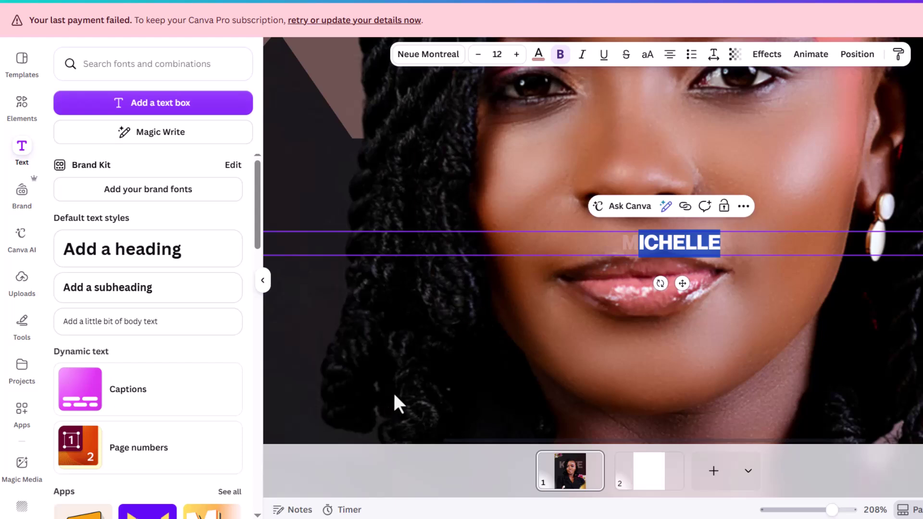
type("ichelle")
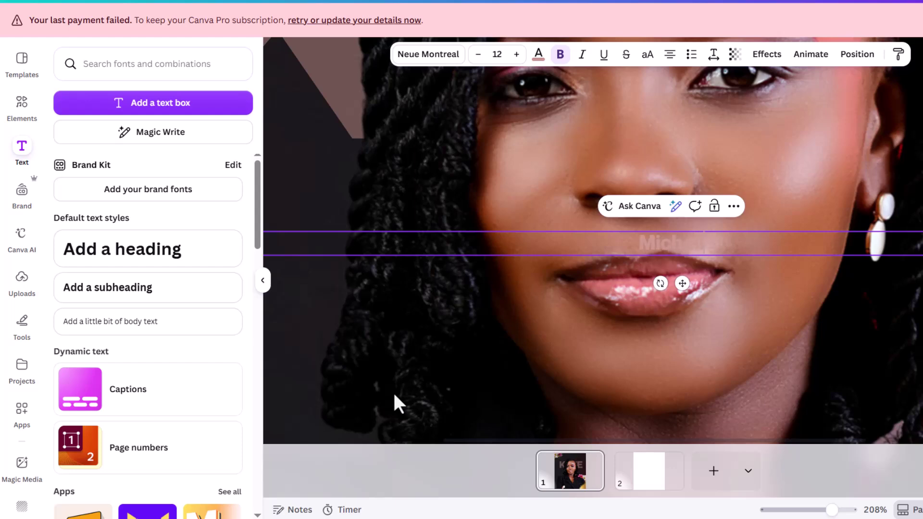
Set the whole second name's font to Brittany.
key("ctrl+a")
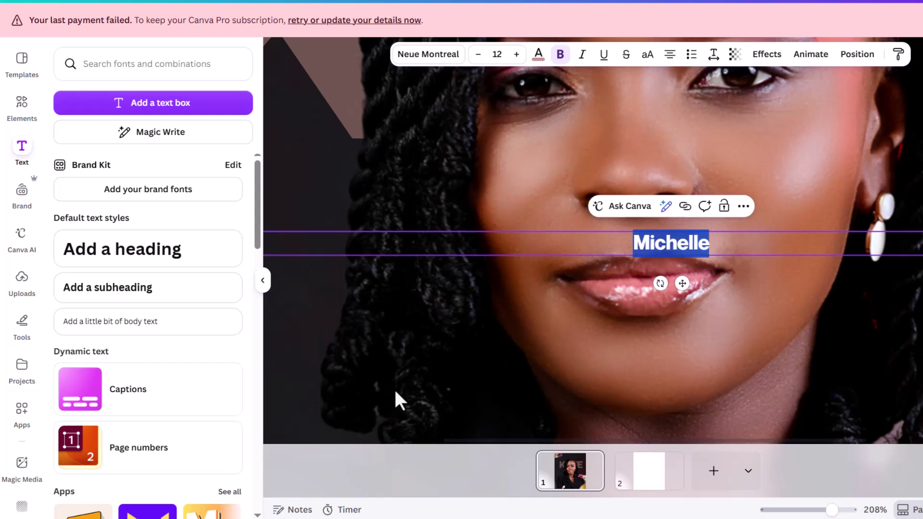
left_click(429, 58)
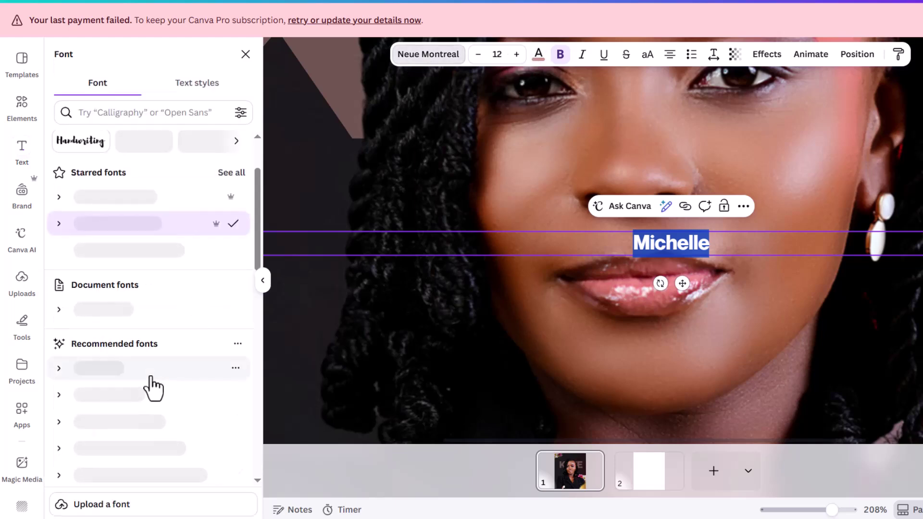
scroll(152, 382, "down", 2)
scroll(176, 399, "down", 4)
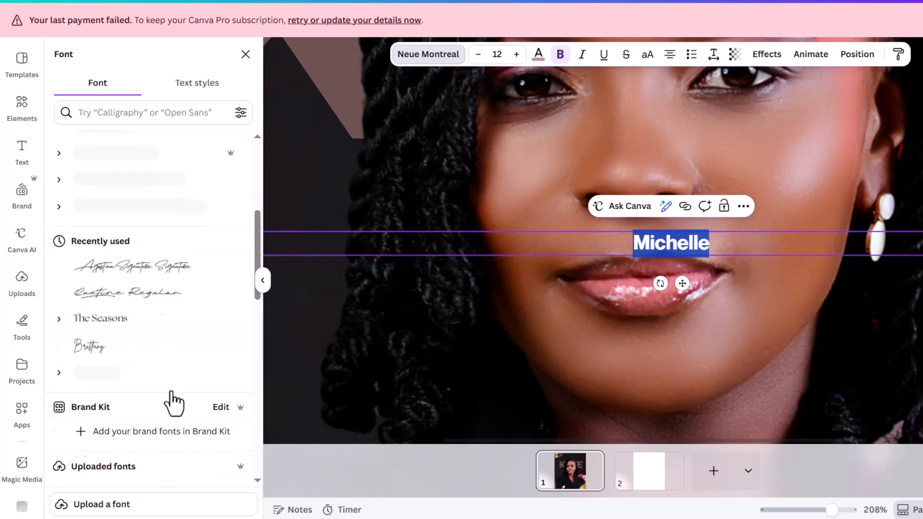
left_click(114, 350)
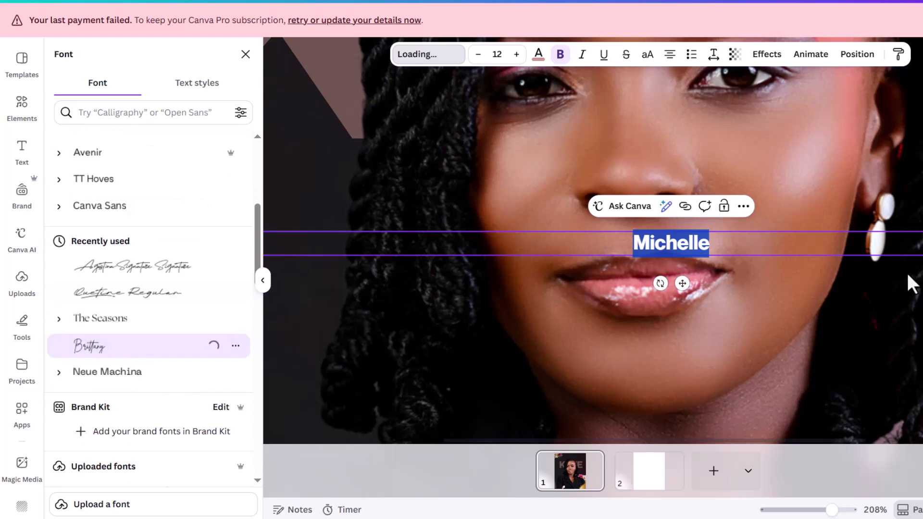
Enlarge the script name to font size 79.9 by scaling its text box.
scroll(664, 262, "down", 5)
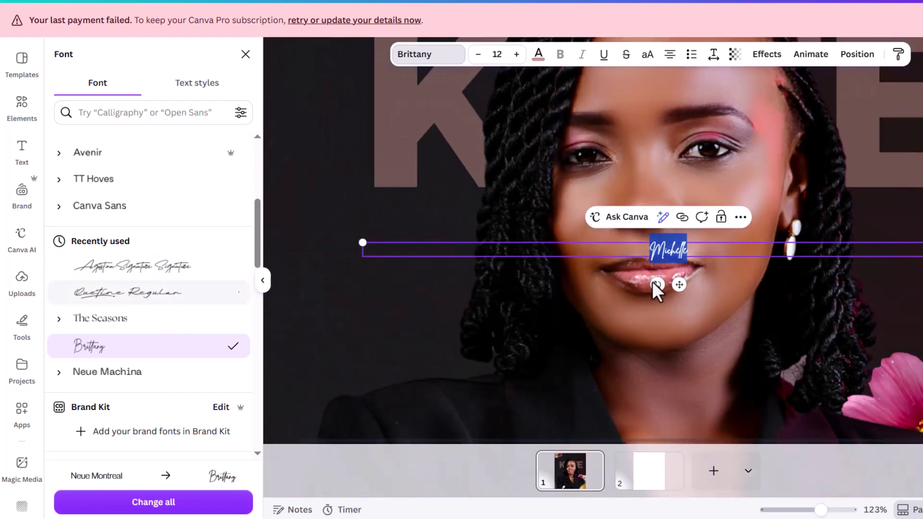
left_click_drag(916, 249, 883, 279)
scroll(728, 275, "down", 5)
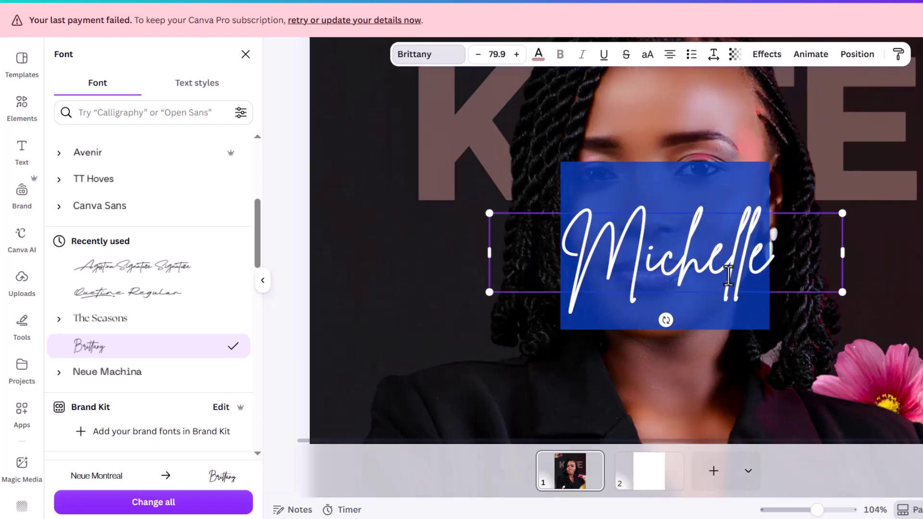
left_click(872, 251)
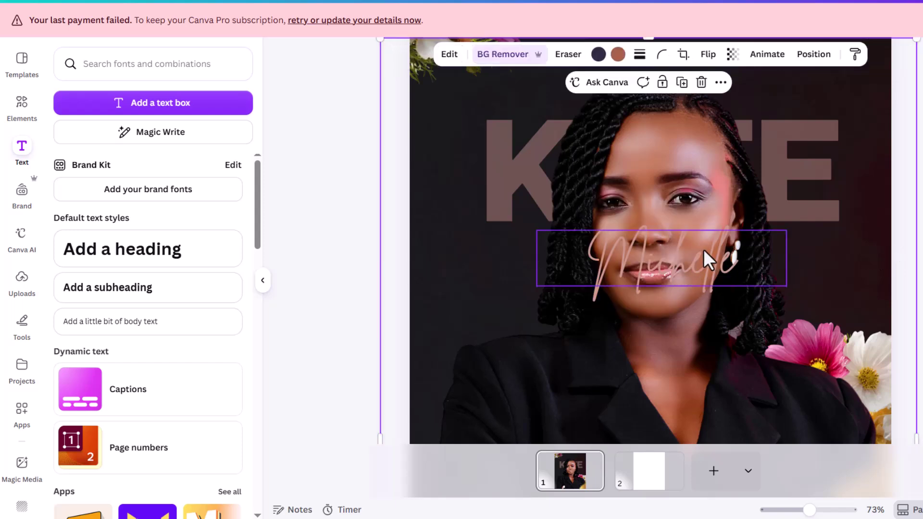
Move the script name above the large name text and duplicate it, placing the copy beside the portrait's face.
scroll(701, 235, "up", 3)
left_click_drag(708, 367, 735, 186)
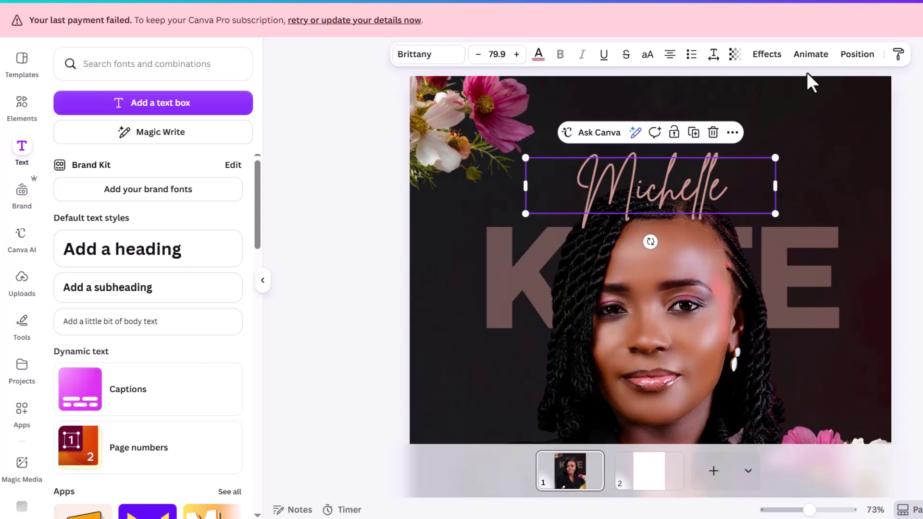
left_click(696, 135)
left_click_drag(725, 192, 881, 336)
Send the original script name behind the cut-out portrait and set its transparency to 41.
left_click(709, 180)
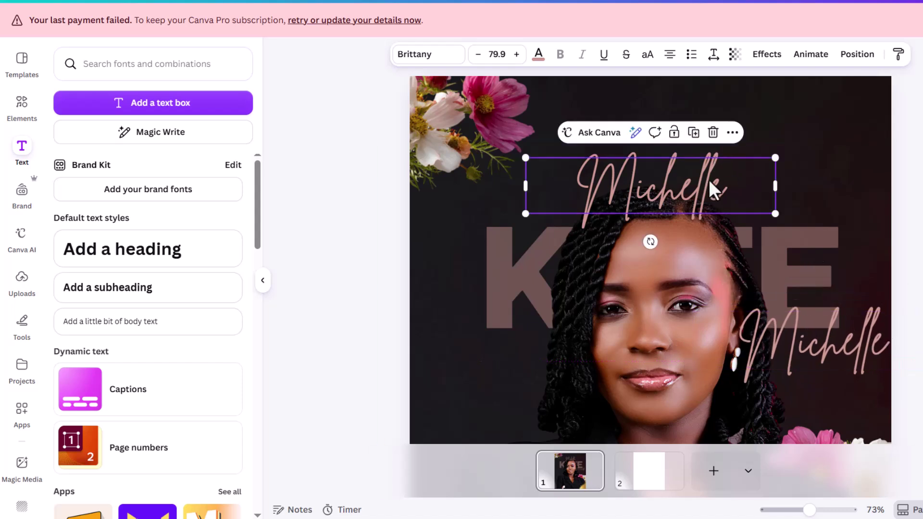
left_click(858, 57)
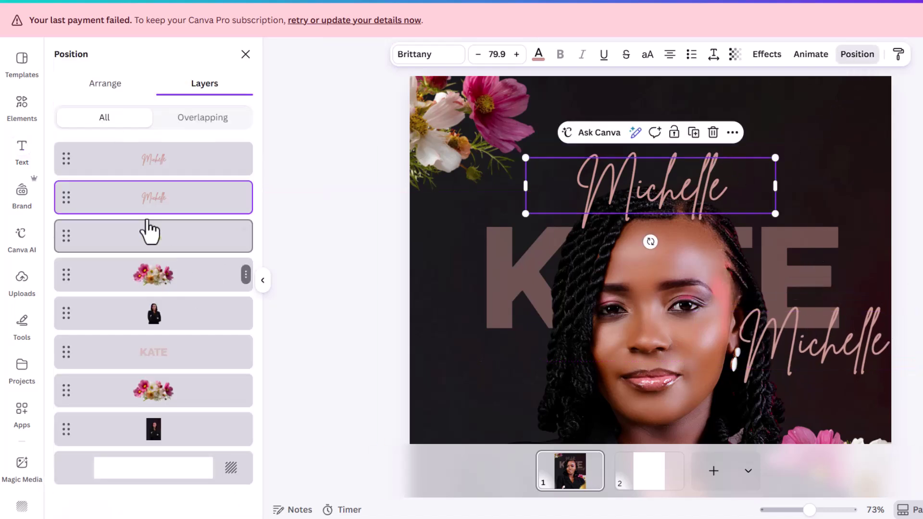
left_click_drag(157, 206, 150, 314)
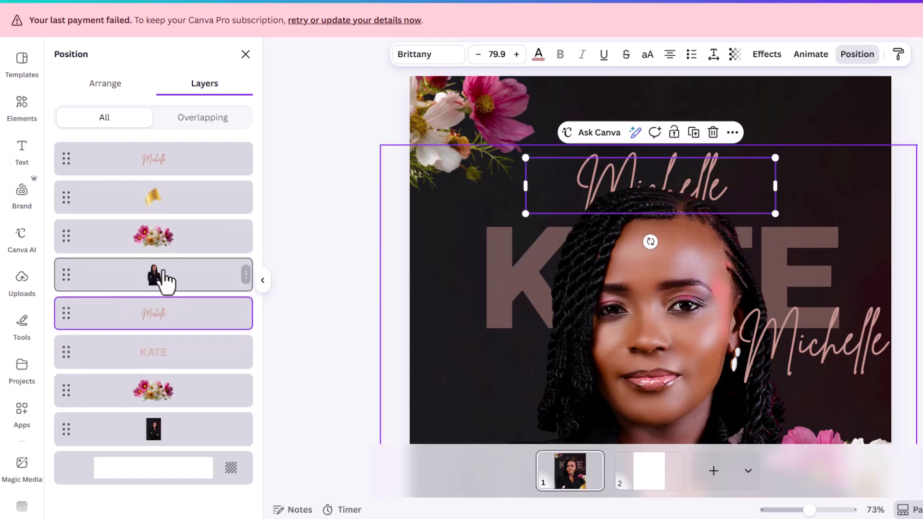
left_click(735, 54)
left_click_drag(764, 104, 712, 104)
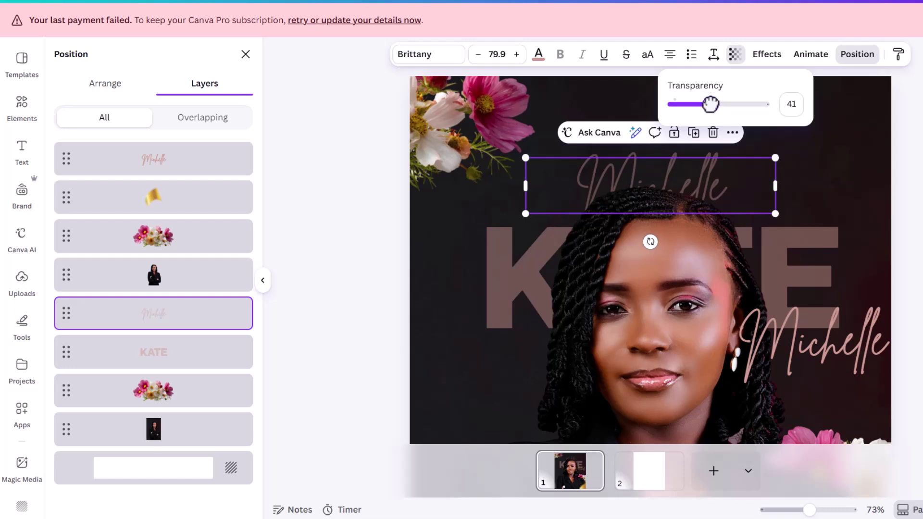
Move the opaque script copy to the design's upper-right area and open the text effects.
left_click(877, 345)
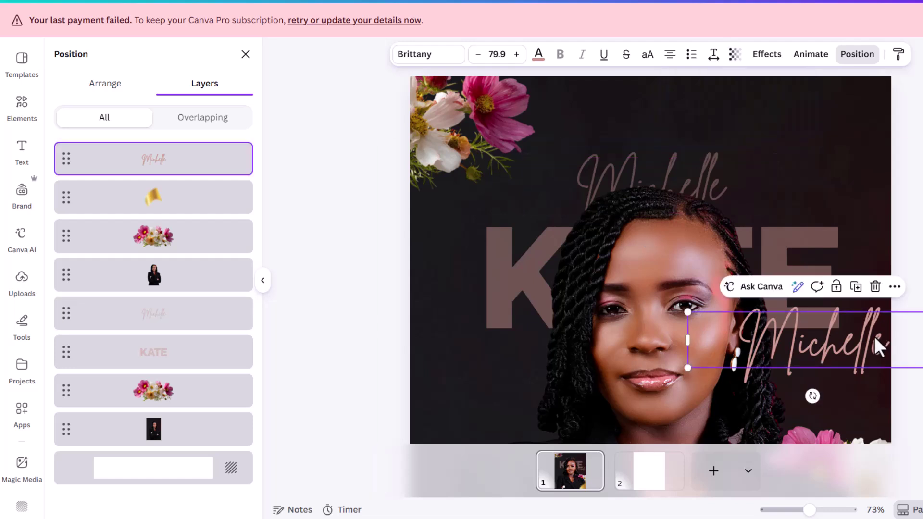
left_click_drag(816, 334, 730, 334)
left_click(768, 57)
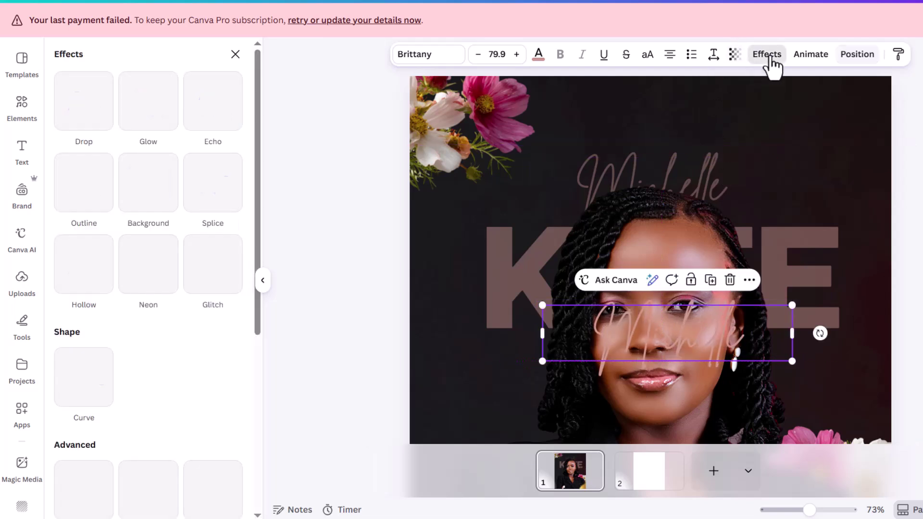
left_click_drag(731, 346, 817, 139)
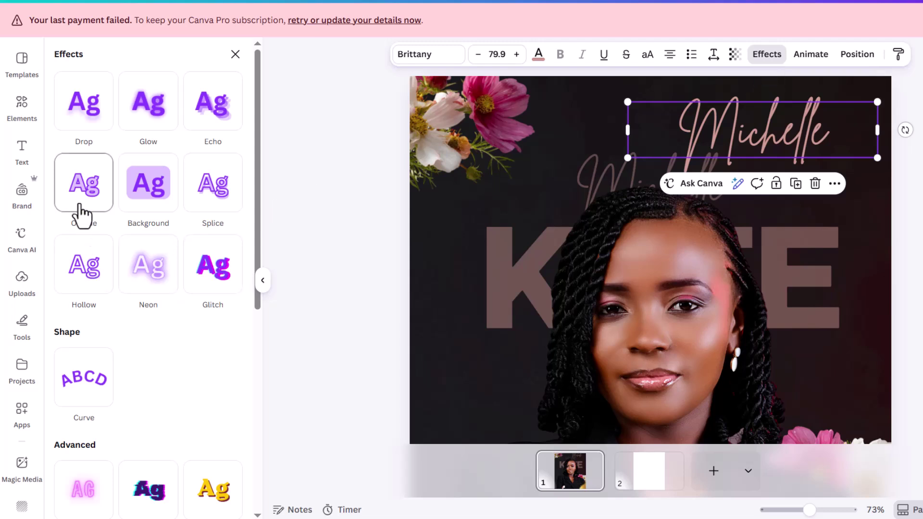
Apply the Outline effect to the opaque script name and match the outline colour to the dusty pink text.
left_click(82, 208)
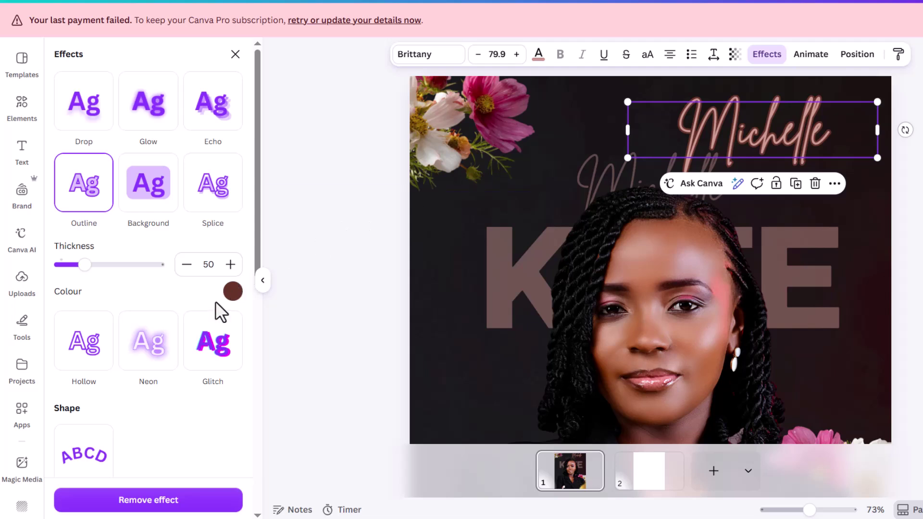
left_click(233, 291)
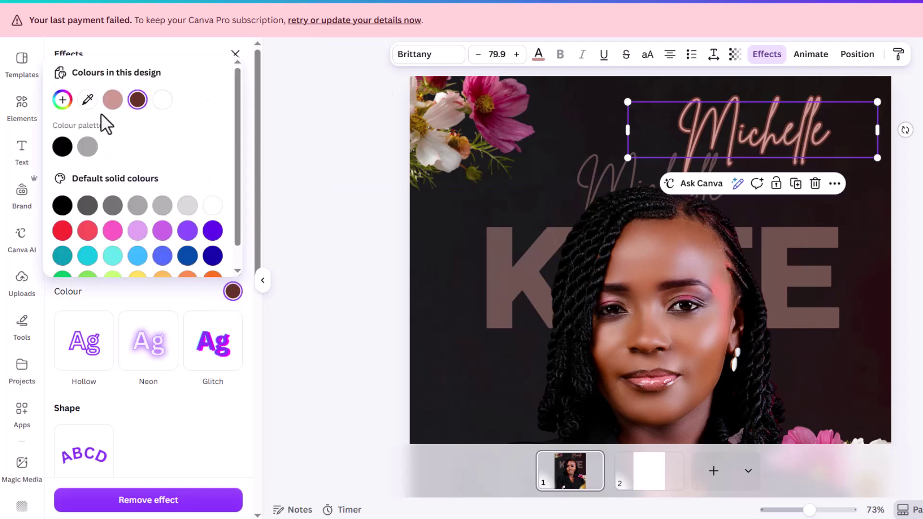
left_click(113, 101)
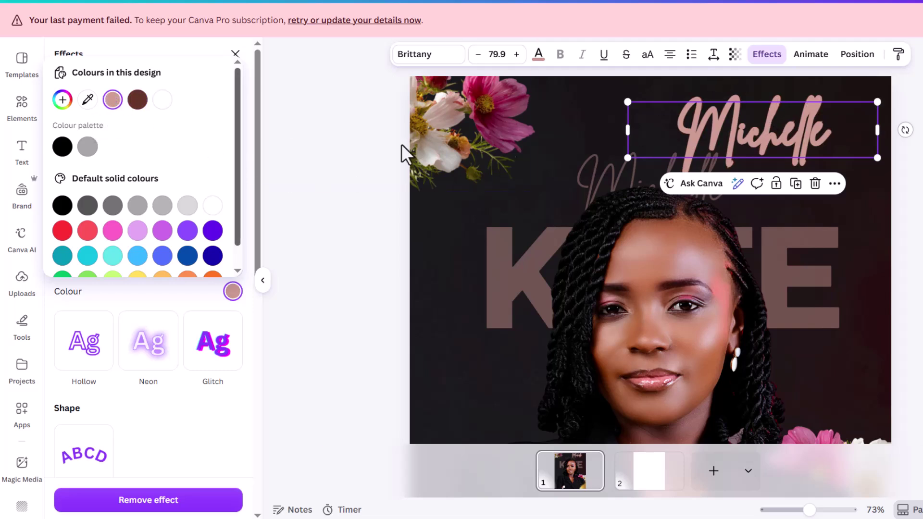
Enlarge the outlined script name to font size 362 and place it across the bottom of the design.
left_click_drag(876, 161, 793, 198)
scroll(781, 196, "down", 2)
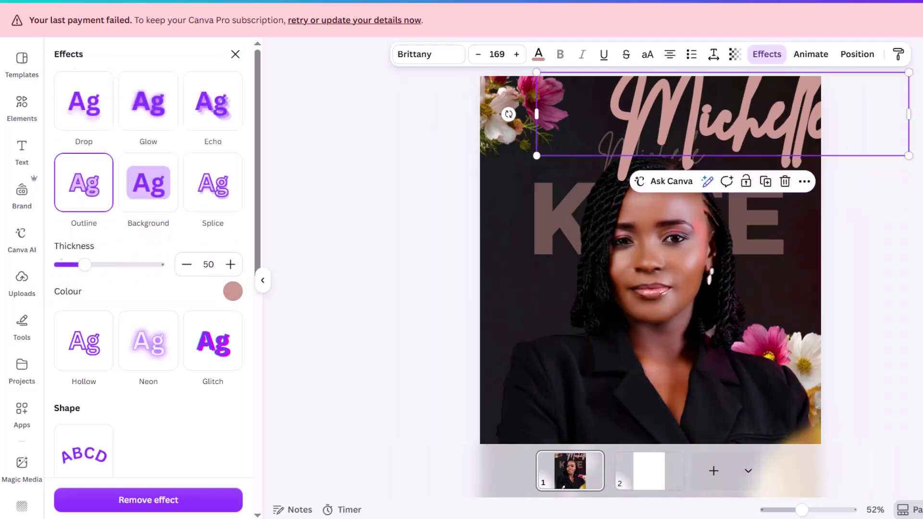
left_click_drag(914, 166, 909, 192)
left_click_drag(798, 138, 715, 437)
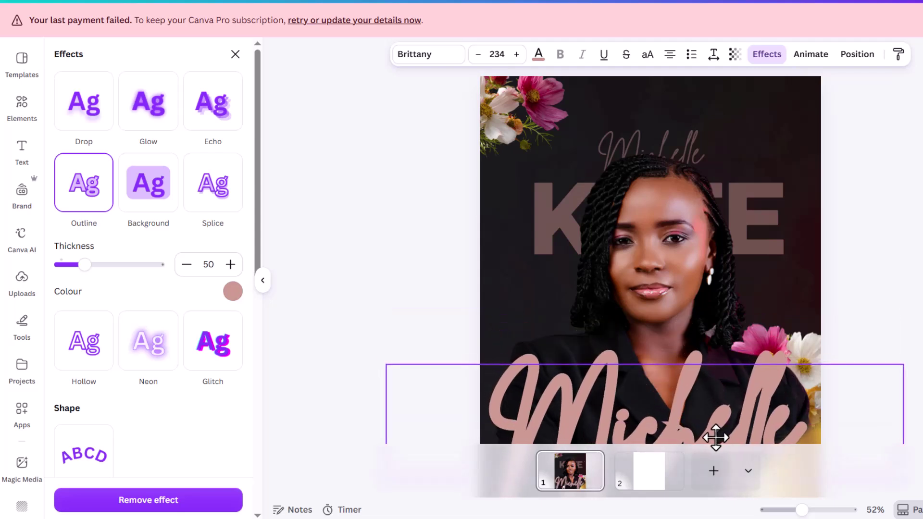
scroll(735, 359, "down", 1)
scroll(738, 363, "down", 2)
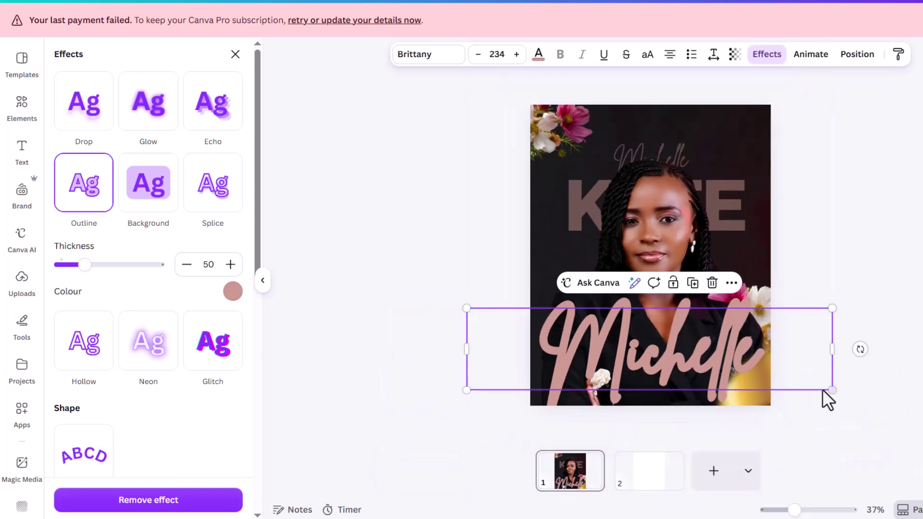
left_click_drag(830, 388, 919, 409)
left_click_drag(844, 364, 824, 401)
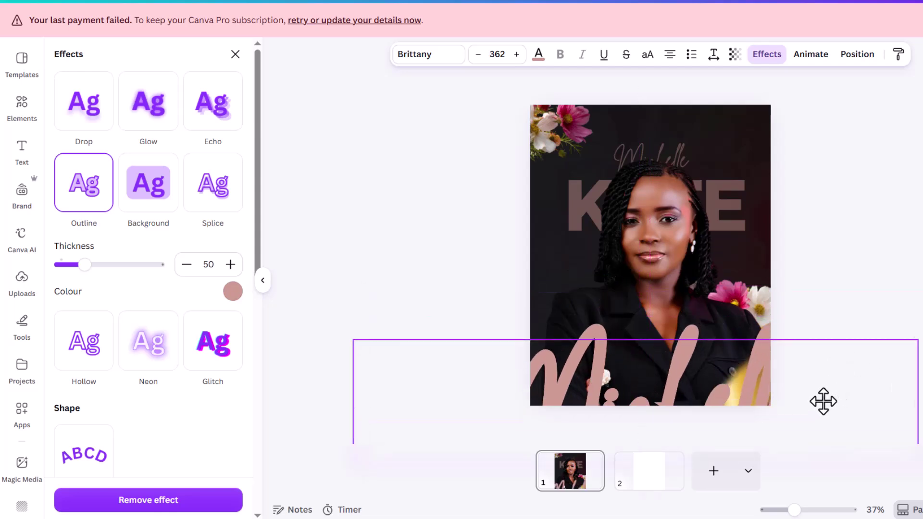
Set the oversized script name's transparency to 22 and shift it left and slightly up over the jacket.
left_click(735, 55)
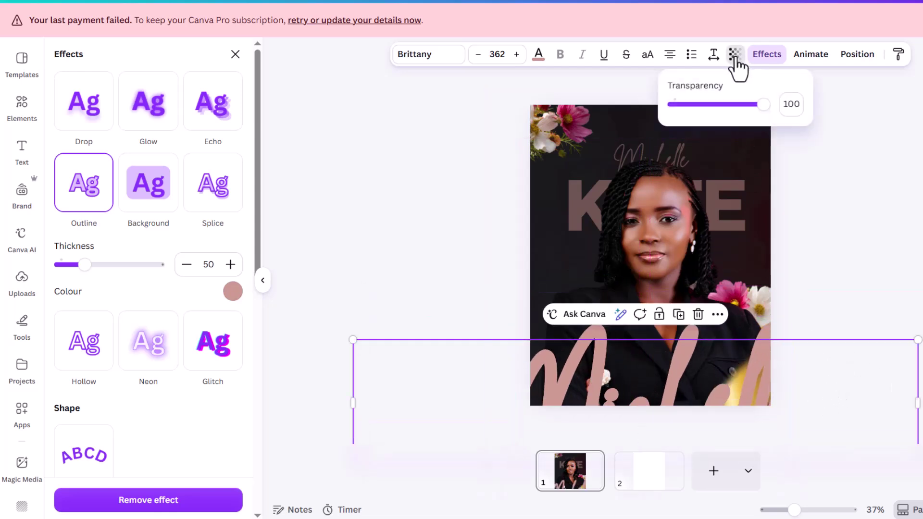
left_click_drag(764, 105, 696, 107)
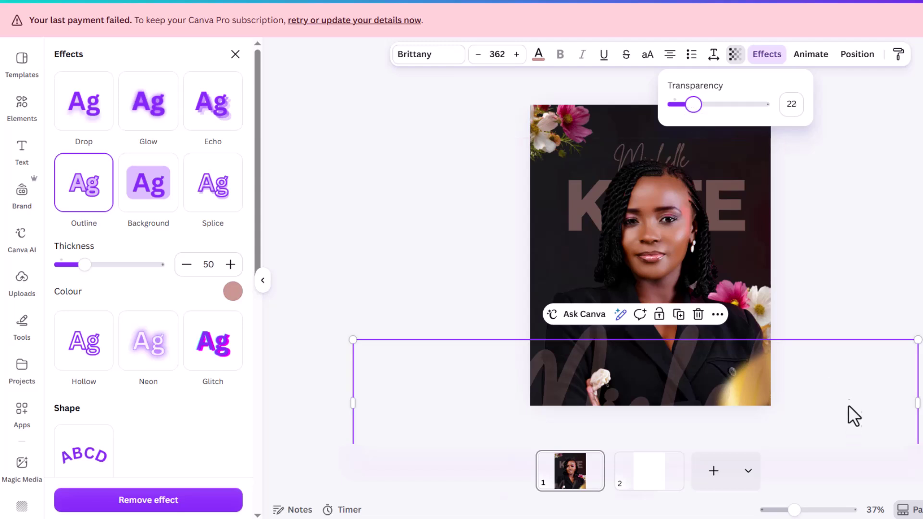
left_click_drag(798, 382, 763, 381)
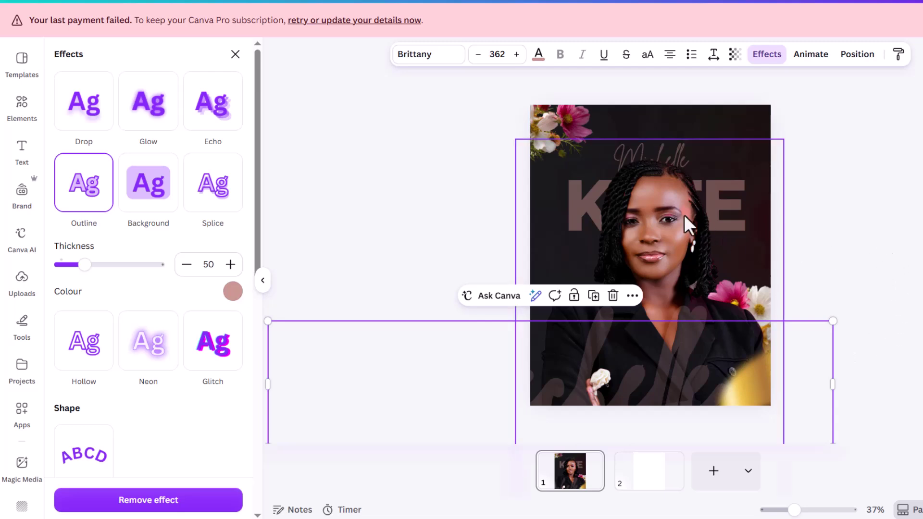
Duplicate the large faded name text, shrink the copy to font size 63.8 and place it on the jacket's left side.
left_click(588, 201)
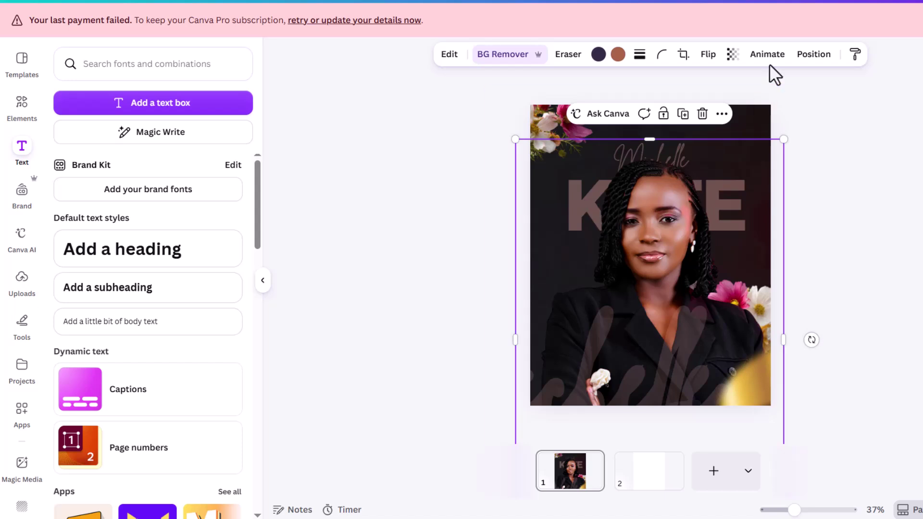
left_click(822, 54)
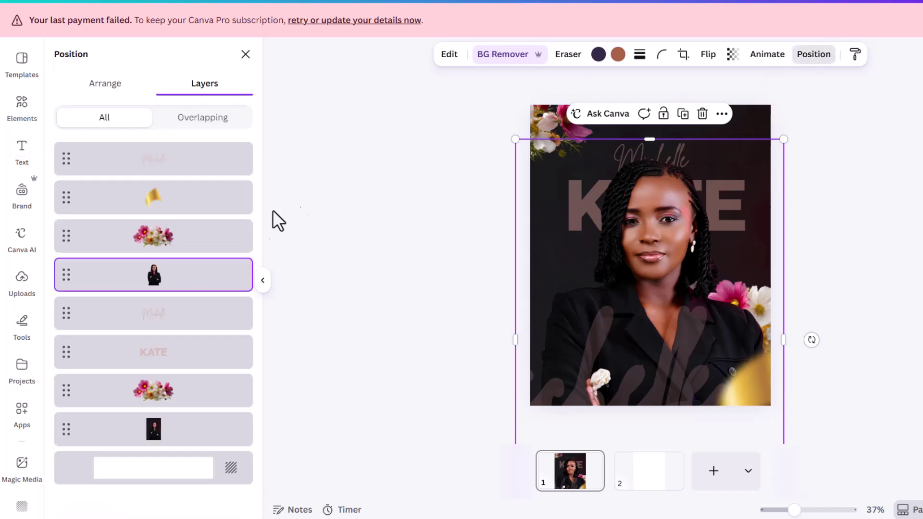
left_click(191, 372)
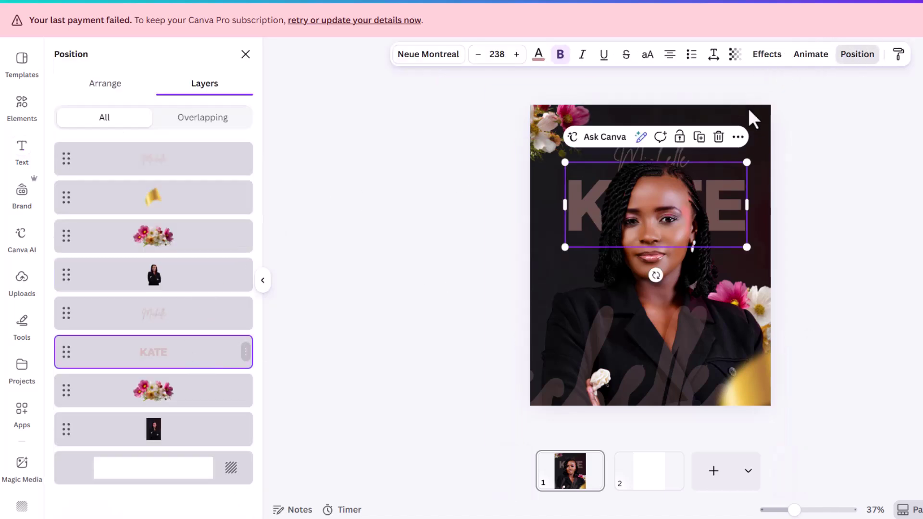
left_click(700, 138)
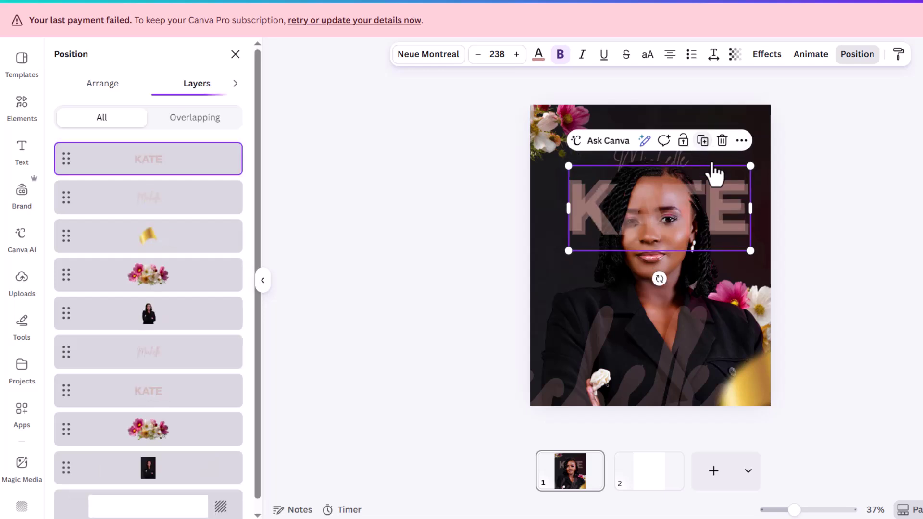
left_click_drag(723, 207, 709, 339)
left_click_drag(725, 378, 599, 340)
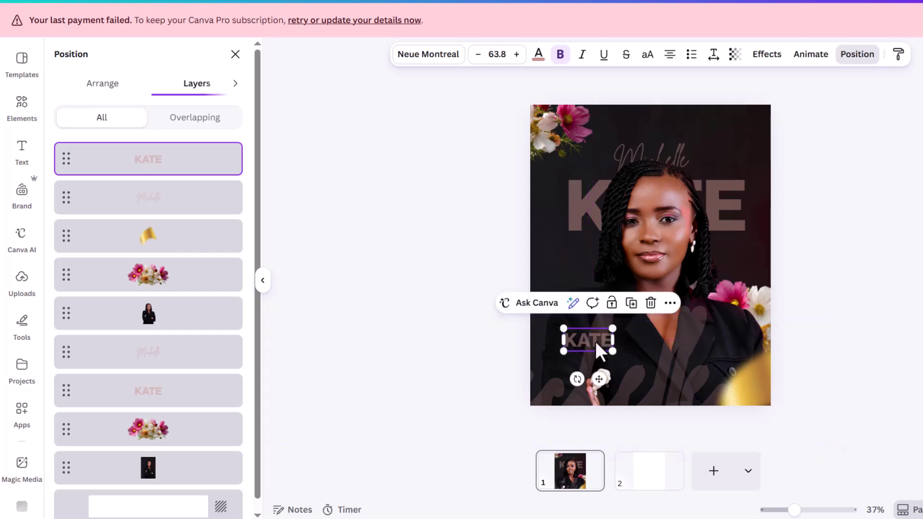
Add the second name on its own line above the first name in the small text copy.
scroll(595, 340, "up", 5)
double_click(538, 362)
left_click(508, 360)
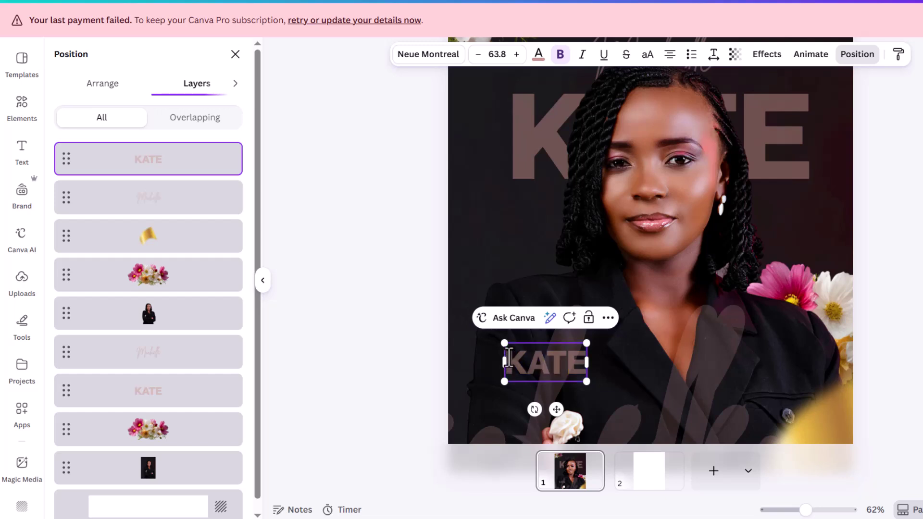
type("mich")
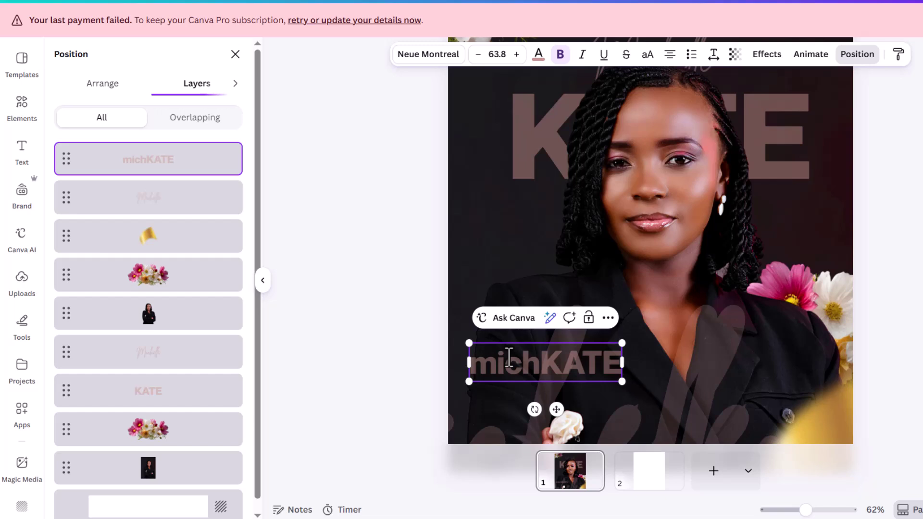
type("el")
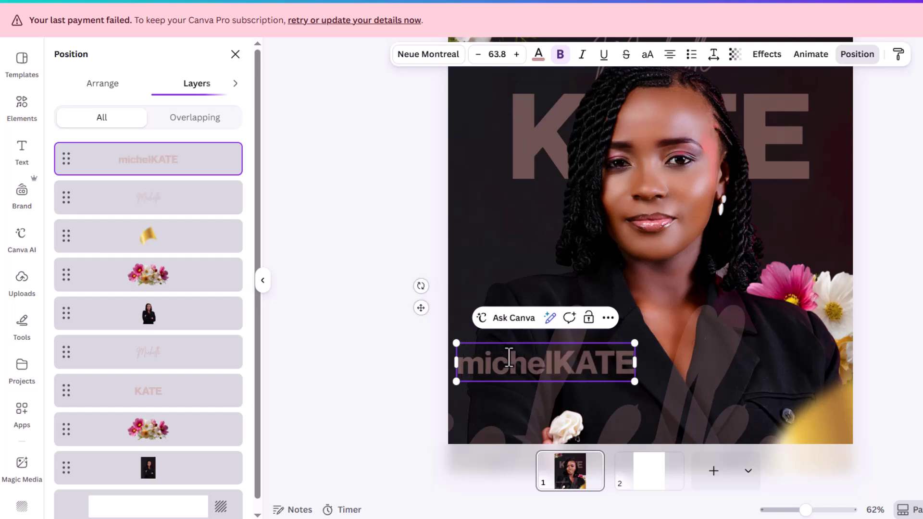
type("le")
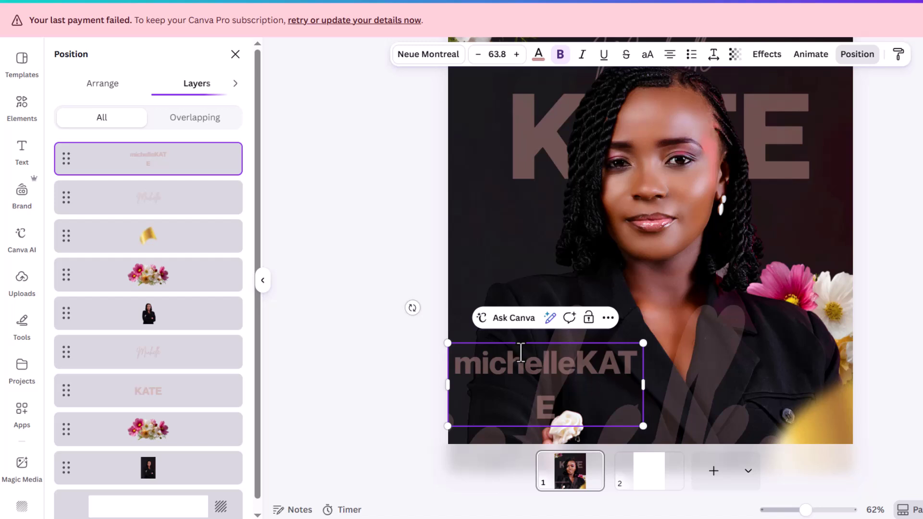
key("Return")
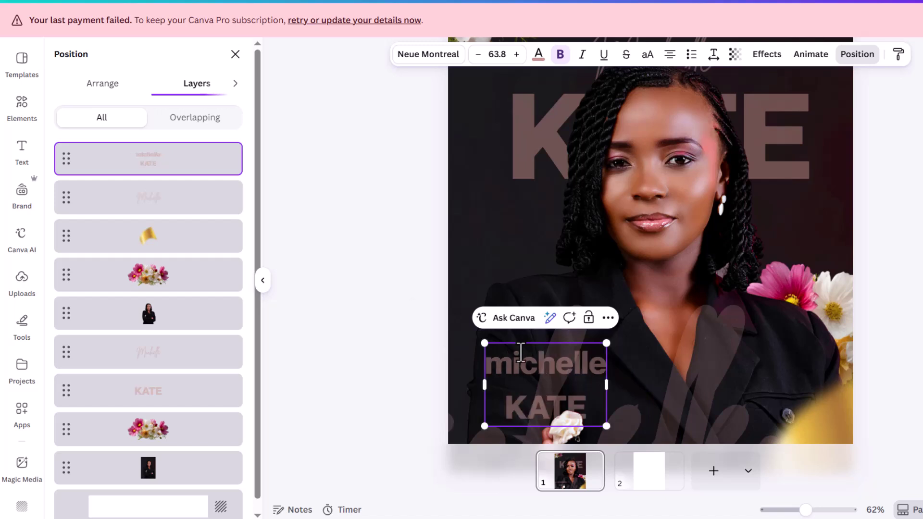
Make the small two-line name uppercase and left-aligned, with line spacing of 0.83.
key("ctrl+a")
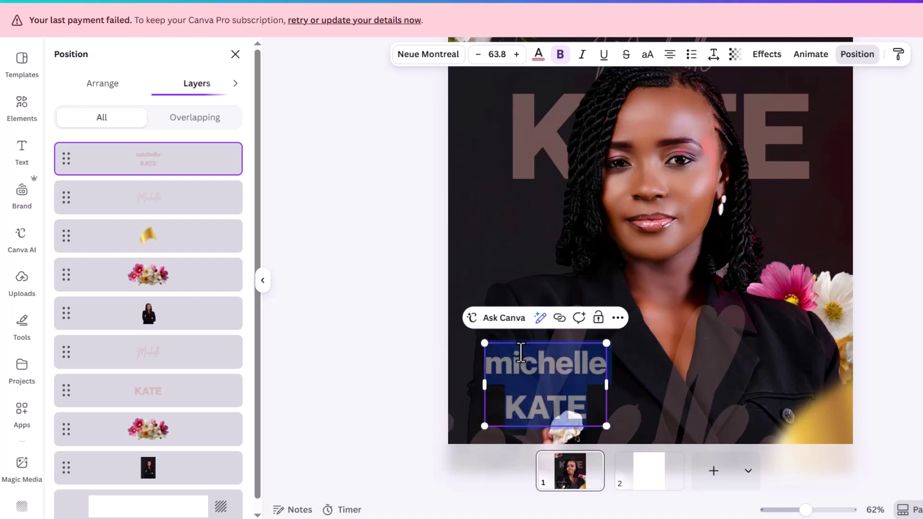
left_click(648, 55)
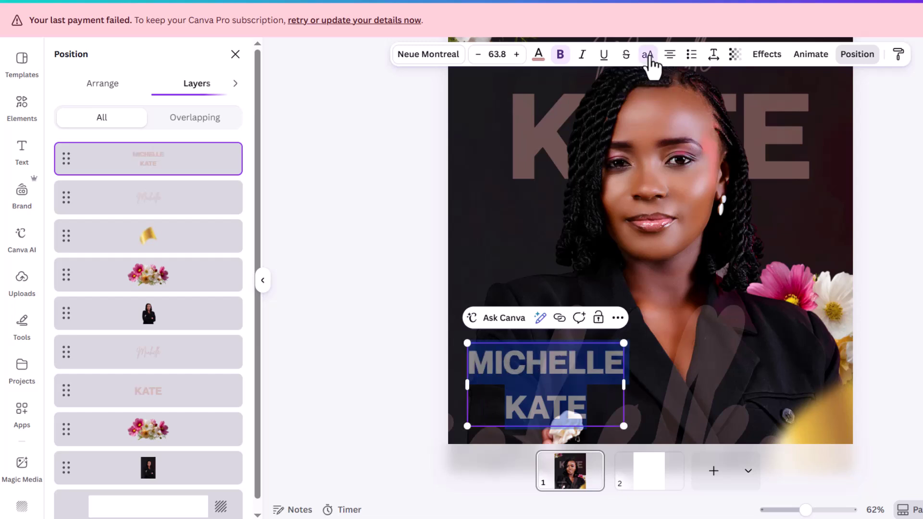
left_click(670, 57)
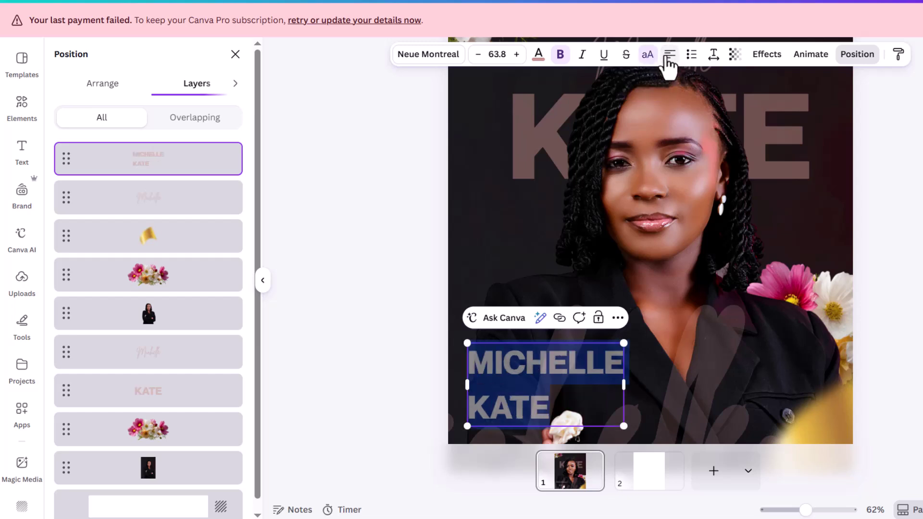
left_click(714, 56)
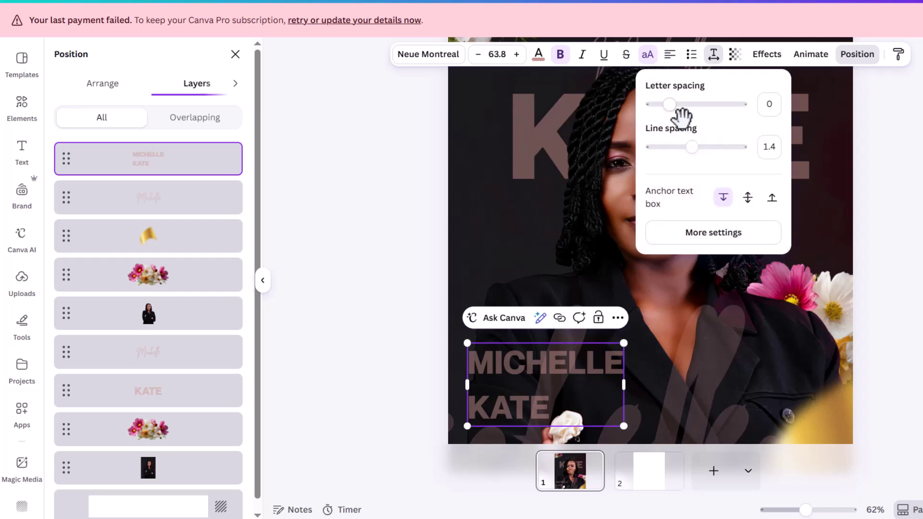
left_click_drag(689, 147, 665, 153)
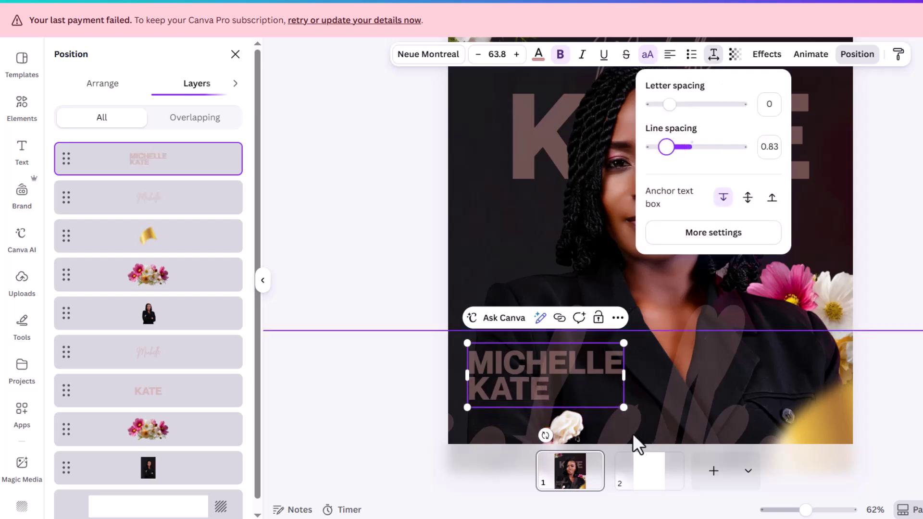
Set the small two-line name's transparency to 100 and move it slightly up and right on the jacket.
left_click(736, 55)
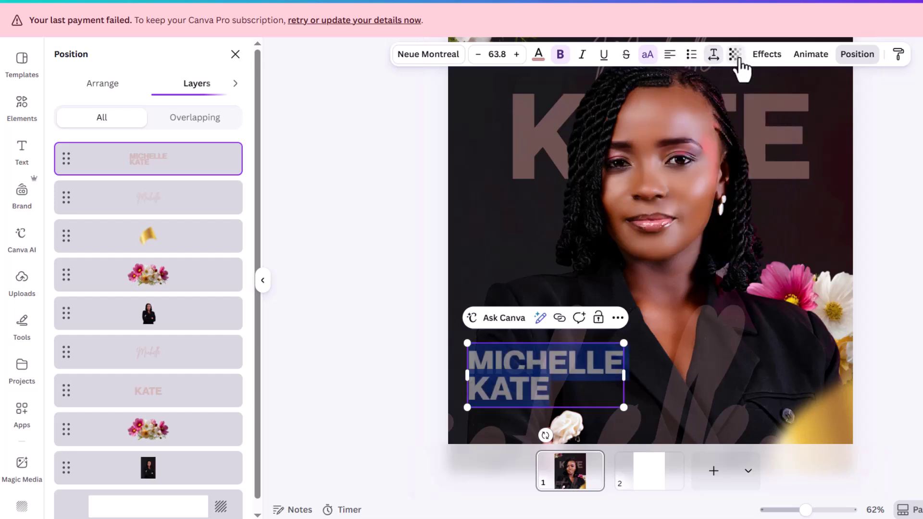
left_click_drag(706, 104, 810, 105)
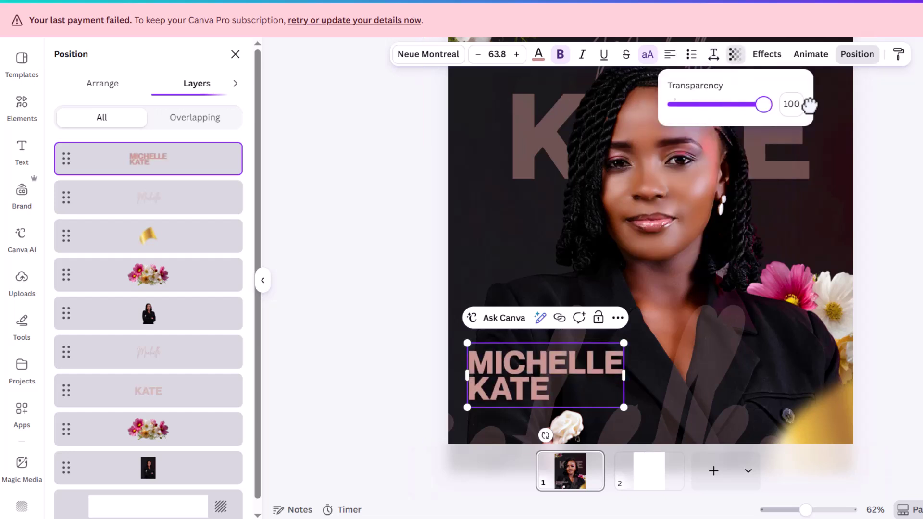
double_click(556, 364)
left_click(549, 363)
left_click(853, 299)
left_click_drag(531, 379, 556, 356)
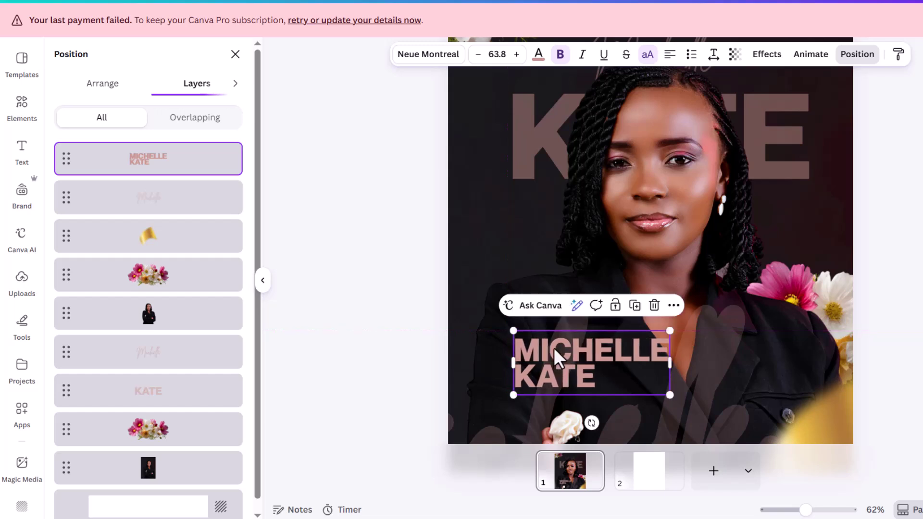
Show the rulers and place a vertical guide along the left edge of the small two-line name.
key("shift+r")
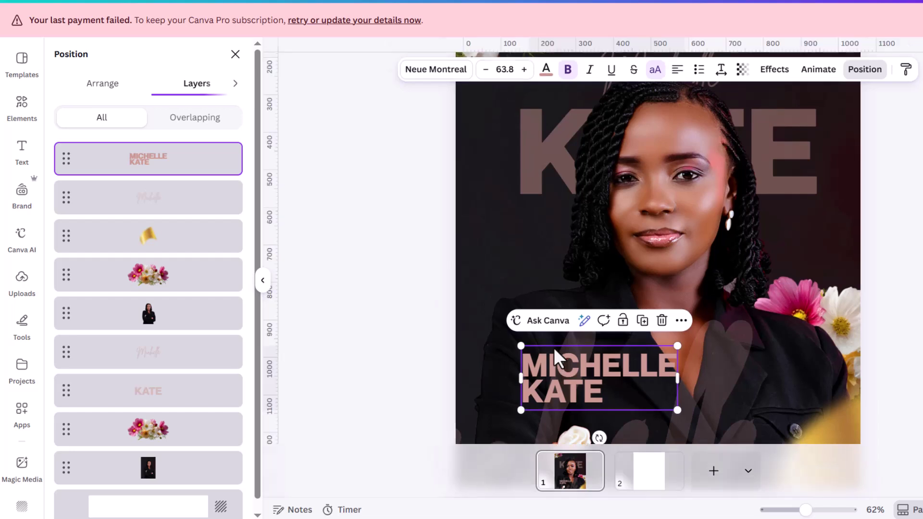
left_click_drag(267, 254, 524, 257)
scroll(555, 368, "up", 3)
scroll(571, 334, "down", 3)
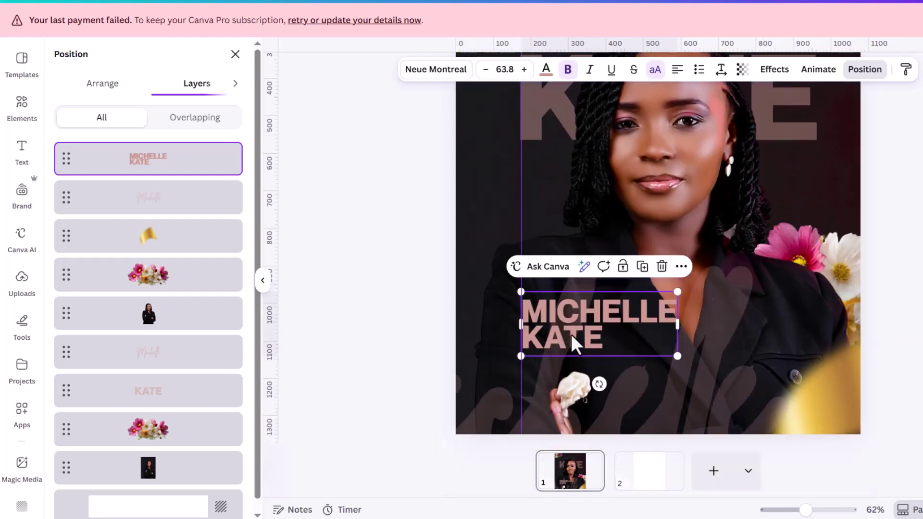
scroll(553, 360, "up", 2)
scroll(480, 312, "up", 3)
left_click_drag(471, 301, 473, 296)
scroll(610, 255, "down", 3)
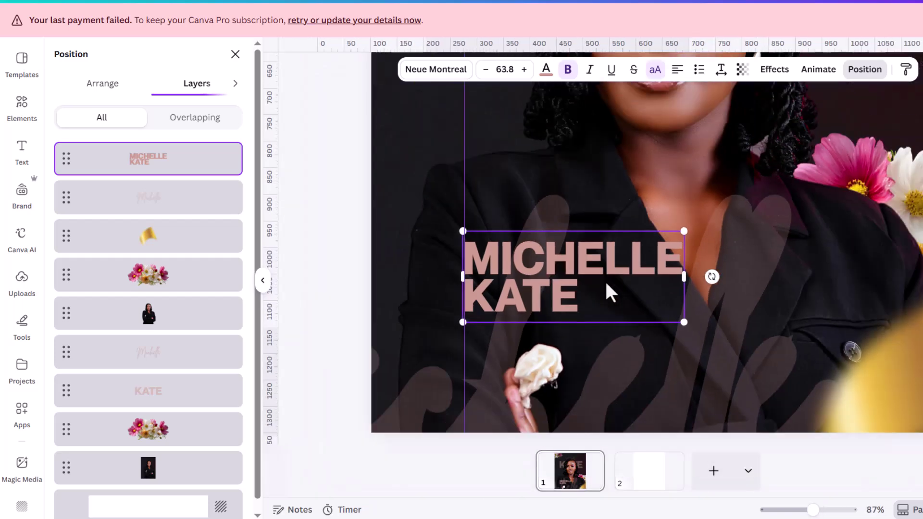
Duplicate the small two-line name and place the copy directly above the original, aligned to the vertical guide.
scroll(605, 280, "down", 3)
scroll(590, 285, "up", 2)
left_click_drag(616, 313, 640, 267)
left_click(630, 315)
left_click(630, 315)
left_click(644, 267)
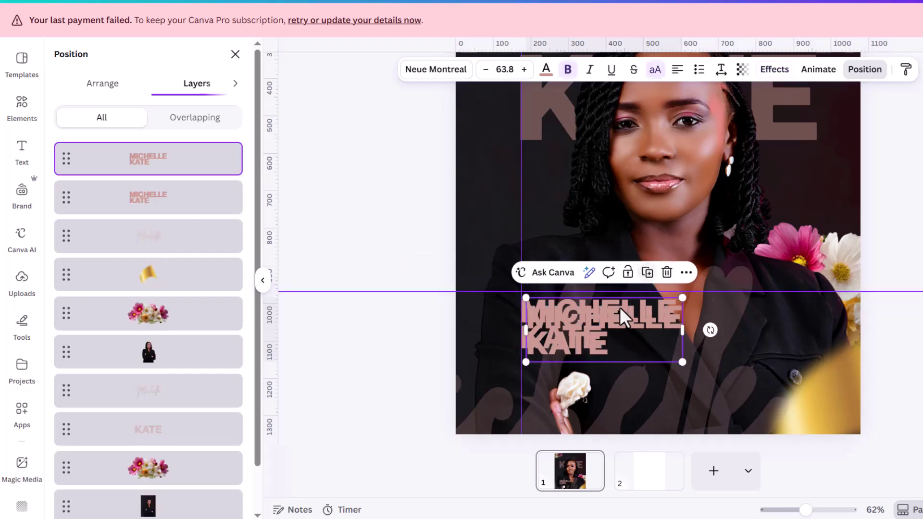
left_click_drag(601, 316, 598, 259)
Replace the text of the upper copy of the small two-line name with HAPPY BIRTHDAY on two lines.
double_click(594, 259)
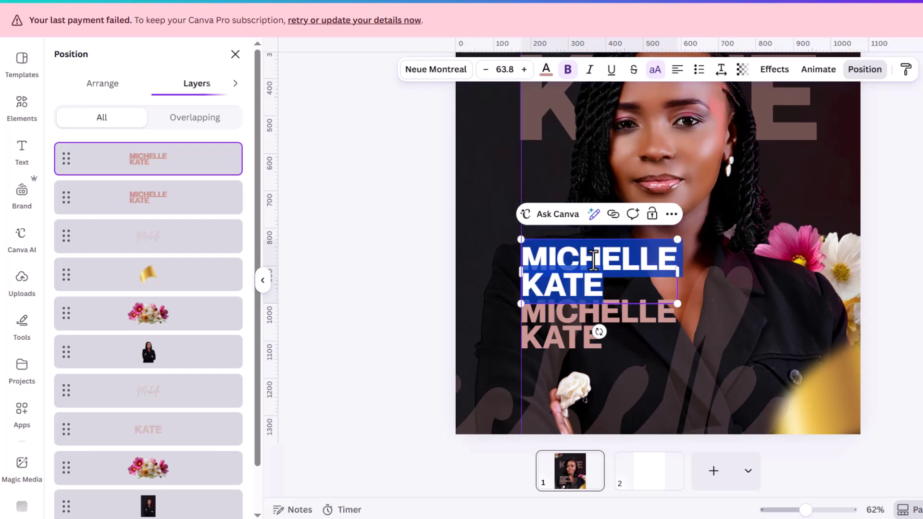
type("HAPPY")
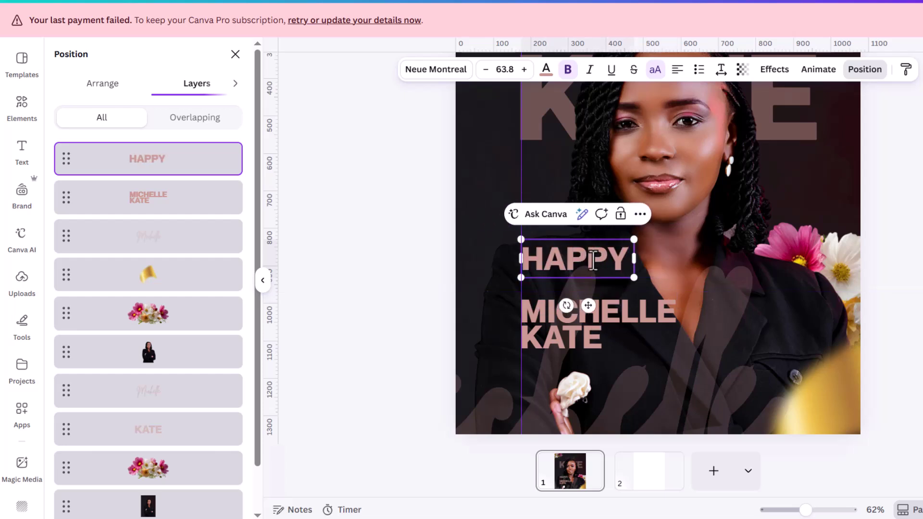
key("Return")
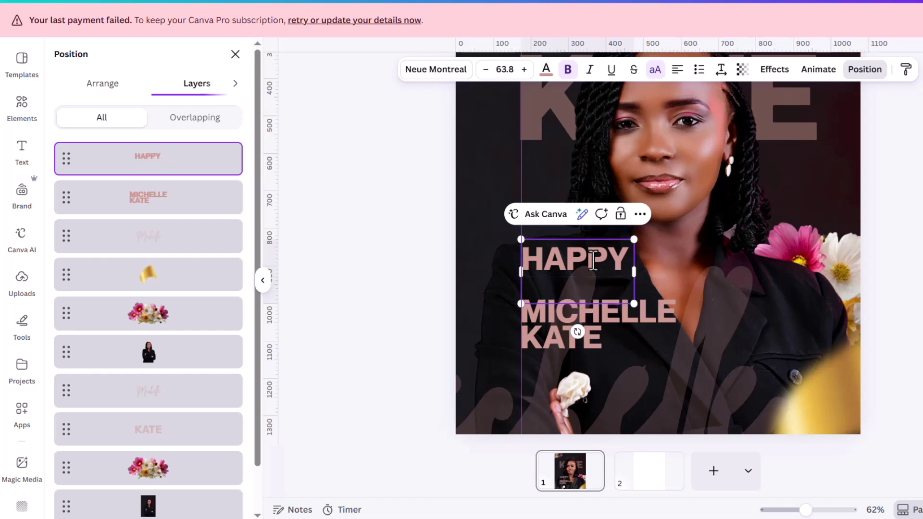
type("BI")
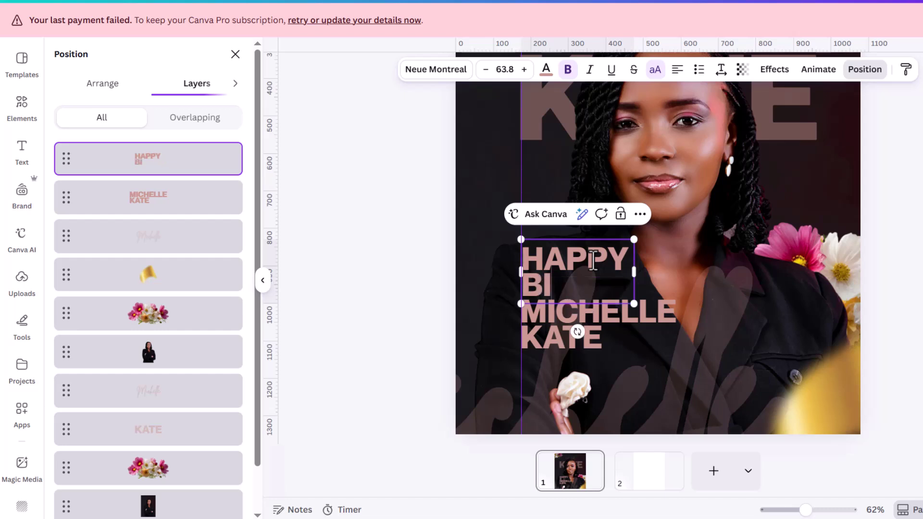
type("RTHDAY")
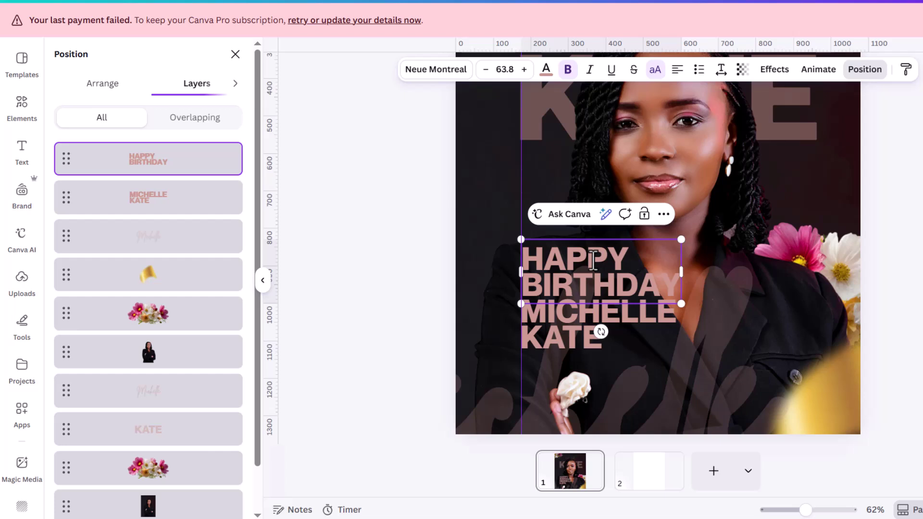
left_click(917, 232)
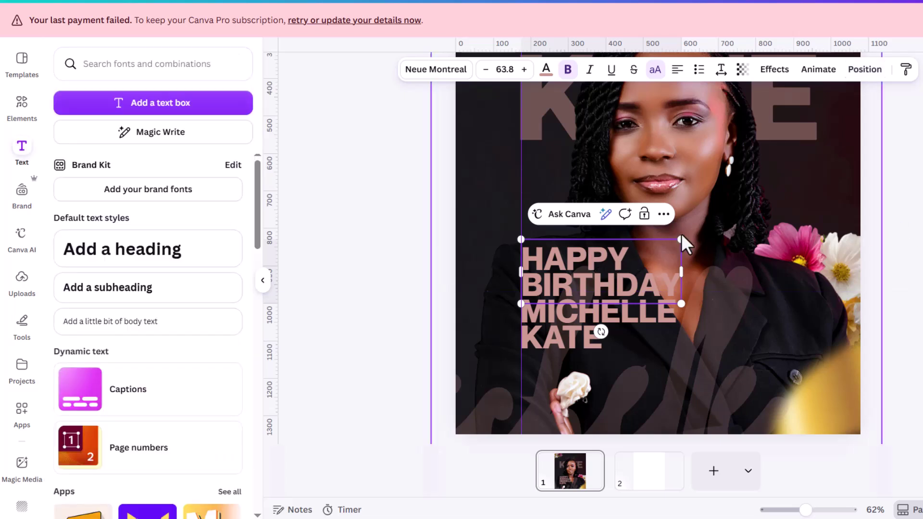
left_click(883, 206)
Turn off uppercase and bold for the happy birthday text.
left_click(601, 262)
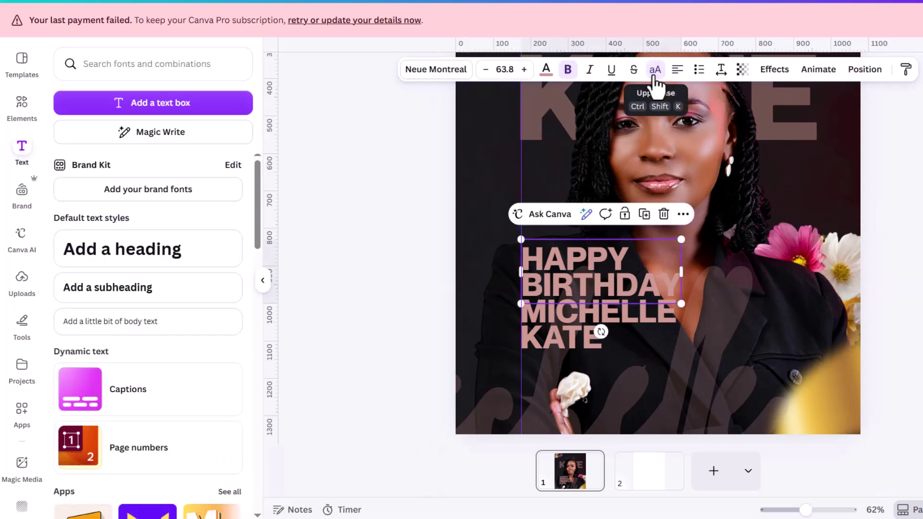
left_click(655, 70)
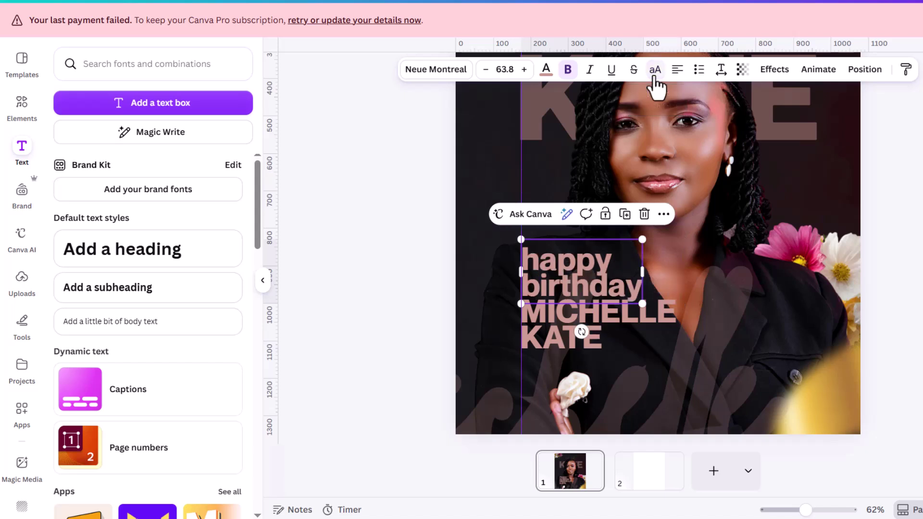
left_click(569, 72)
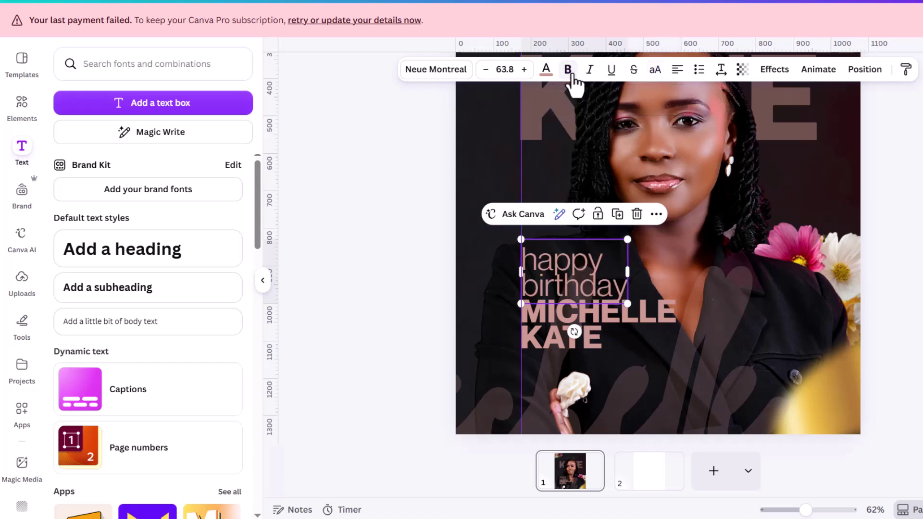
Recolour the small two-line name below the greeting to pale pink #FFECE8.
left_click(612, 336)
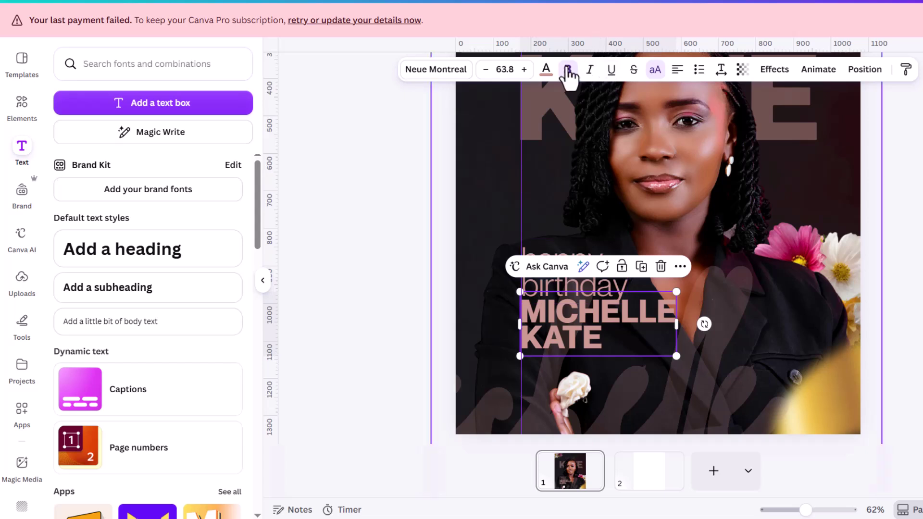
left_click(545, 71)
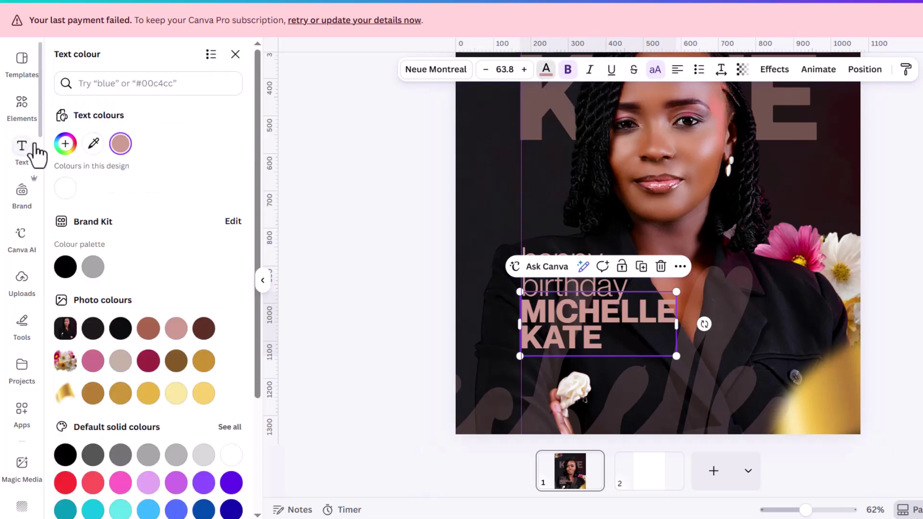
left_click(62, 146)
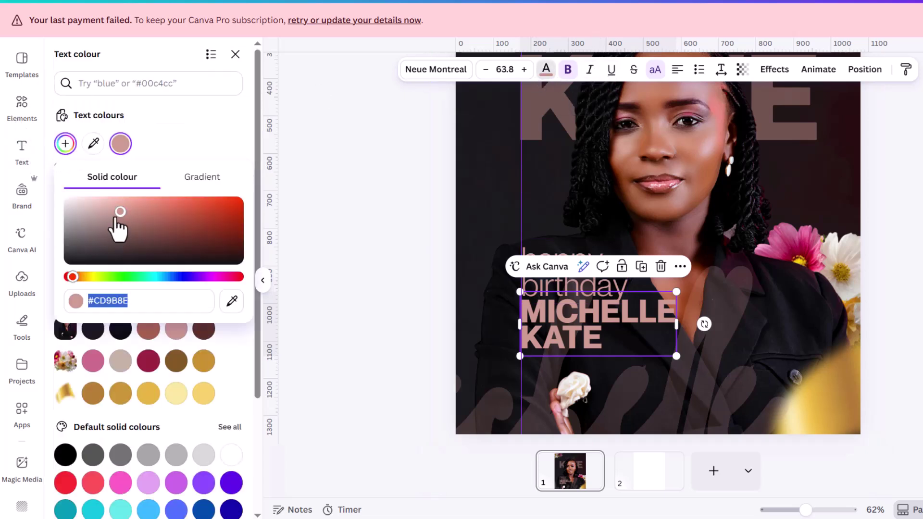
left_click_drag(117, 211, 100, 198)
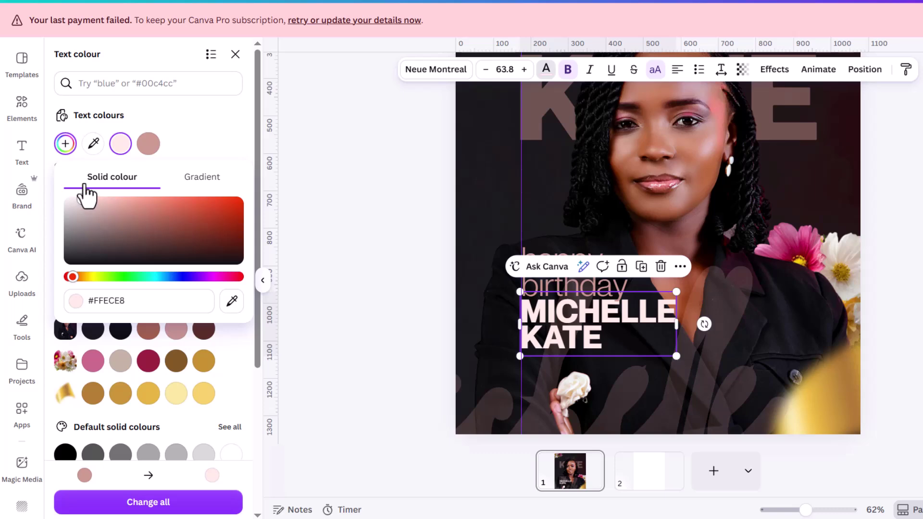
scroll(547, 338, "down", 3)
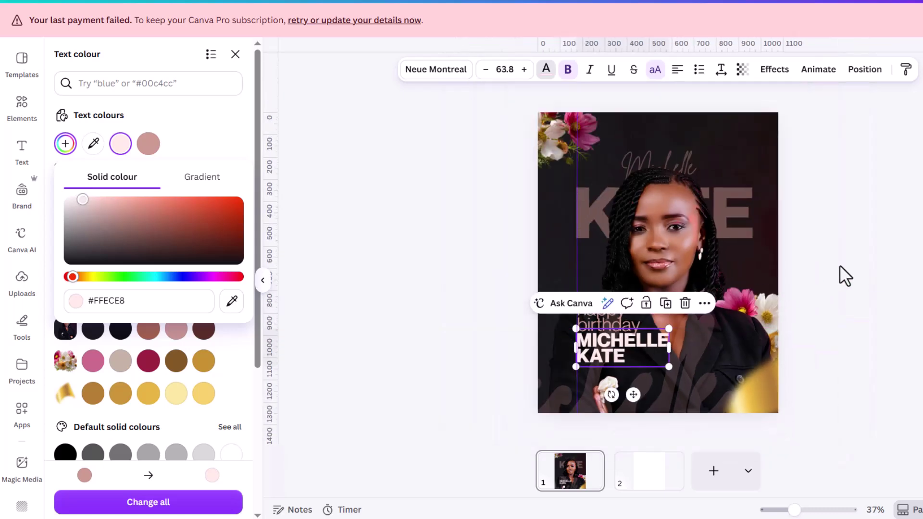
left_click(840, 266)
left_click(839, 265)
Move the happy birthday text and the small two-line name together slightly down on the jacket.
left_click(616, 325)
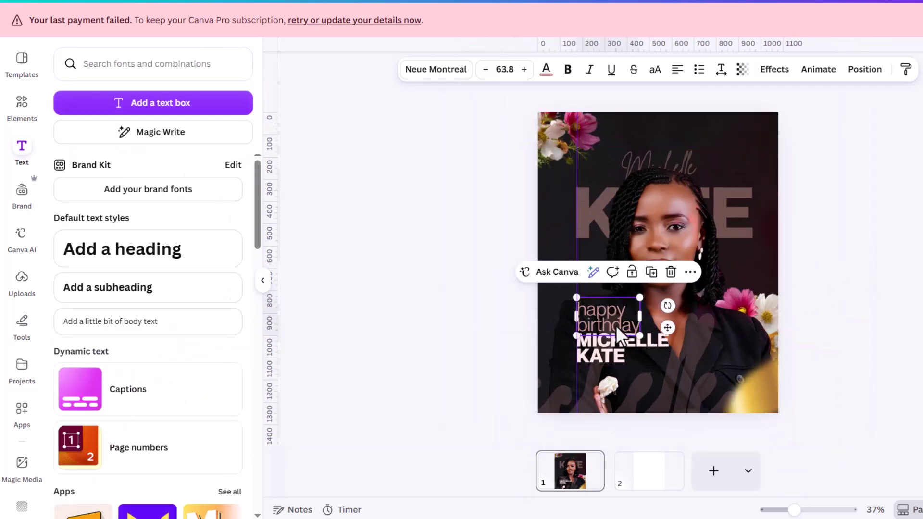
left_click(616, 353, "shift")
left_click_drag(615, 358, 615, 369)
left_click(881, 244)
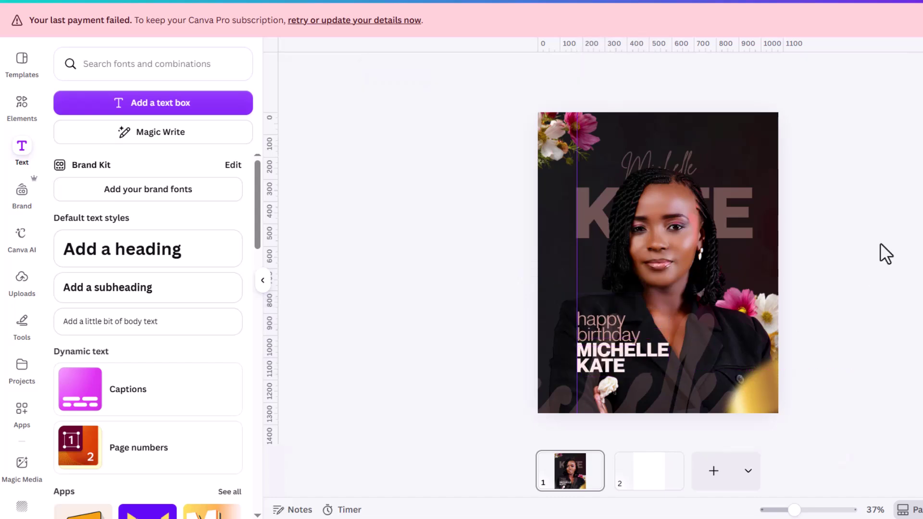
Add a square from the basic shapes and fill it with the reddish-brown photo colour #AA664B.
left_click(19, 110)
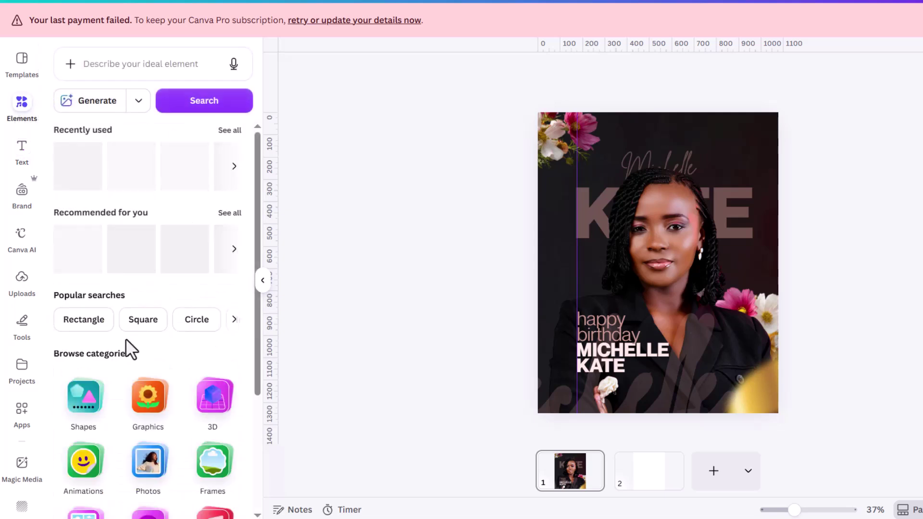
left_click(79, 397)
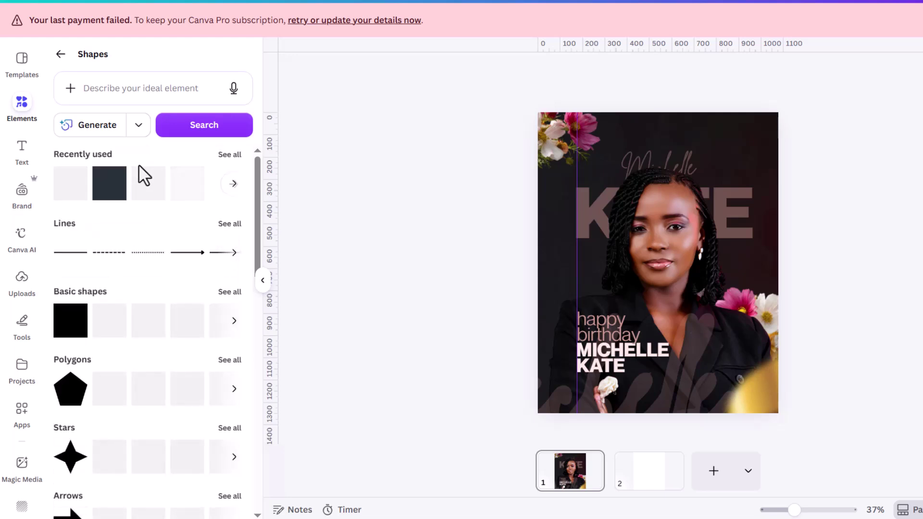
left_click(74, 326)
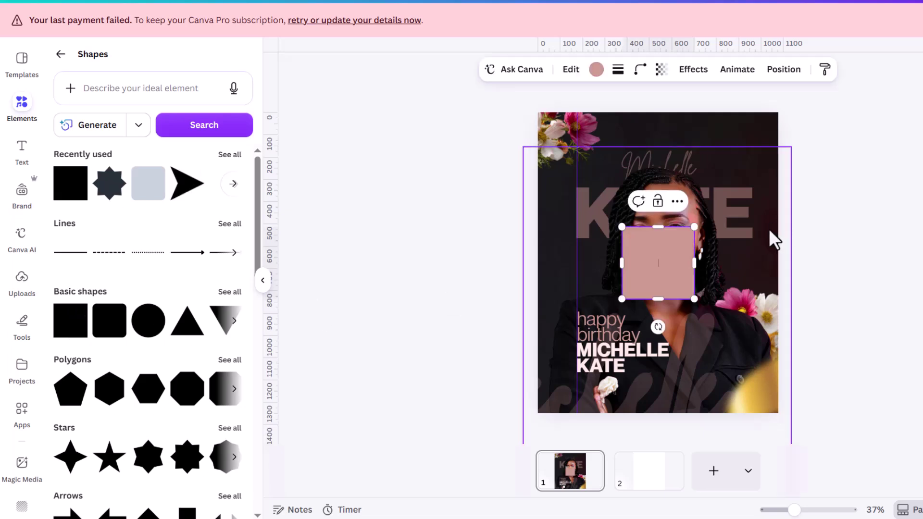
left_click(596, 71)
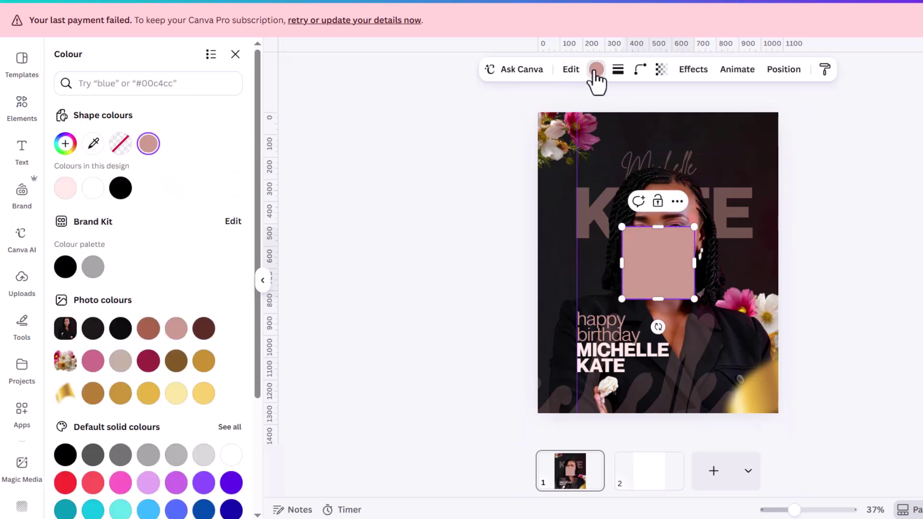
left_click(148, 329)
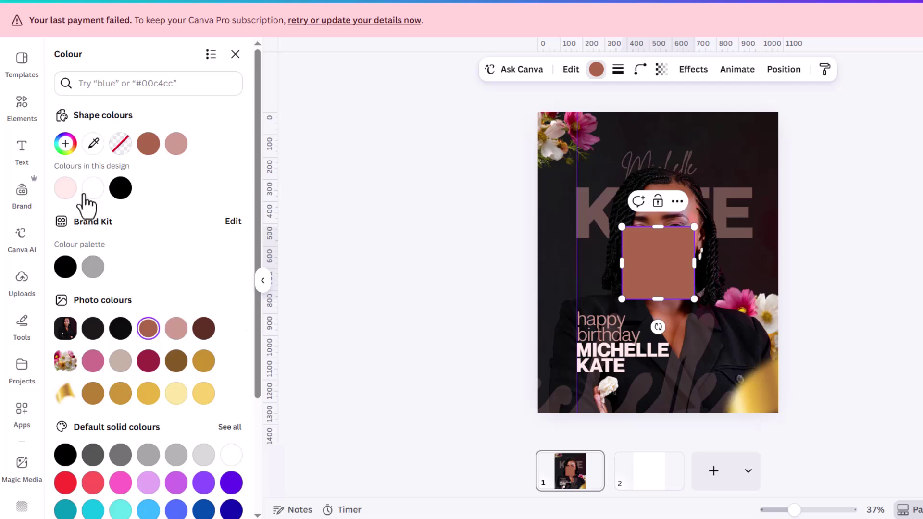
Give the square a linear gradient with #AA664B at both ends and the second colour at 0% opacity.
left_click(66, 143)
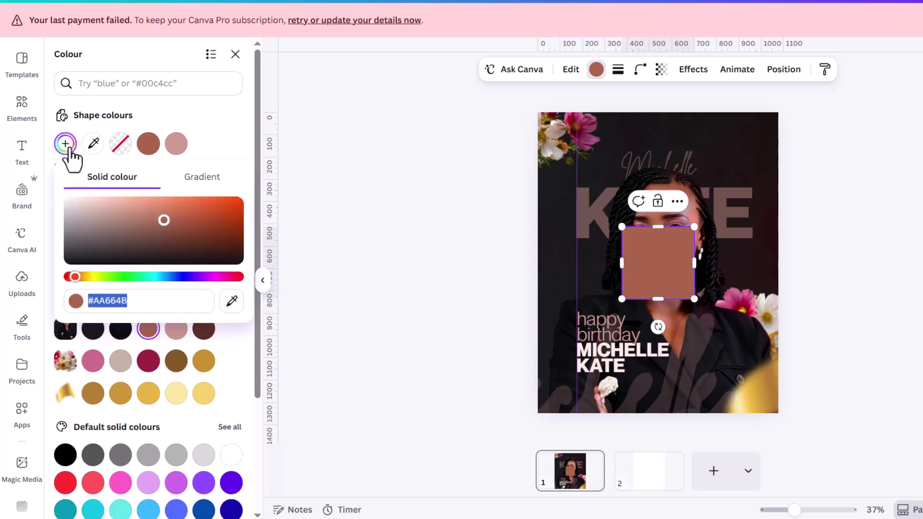
left_click(211, 179)
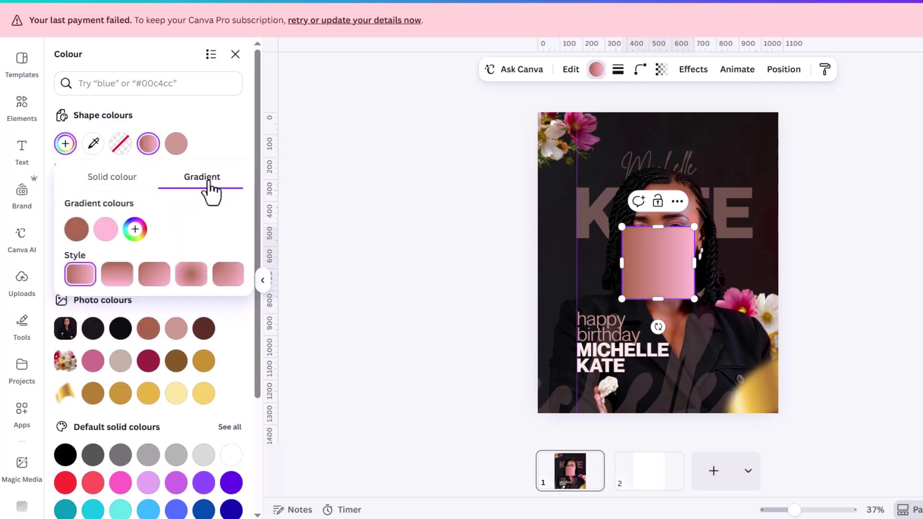
left_click(107, 233)
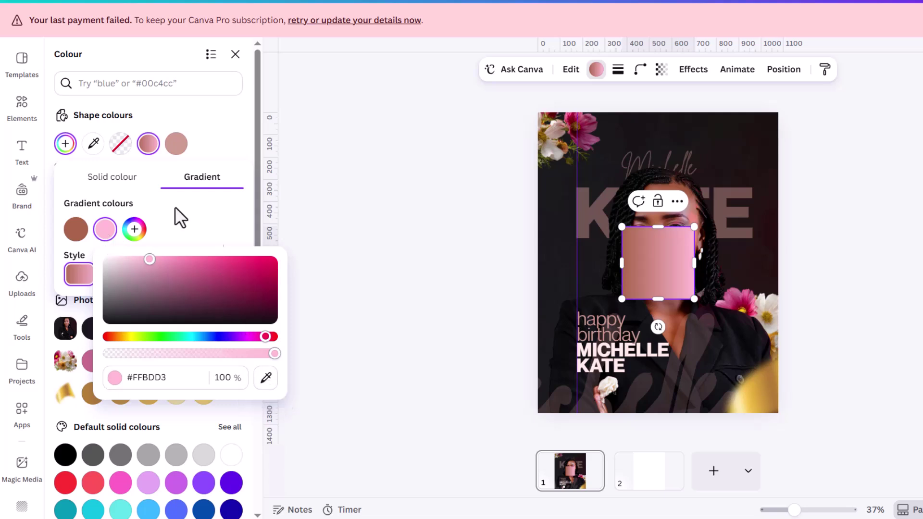
left_click(266, 380)
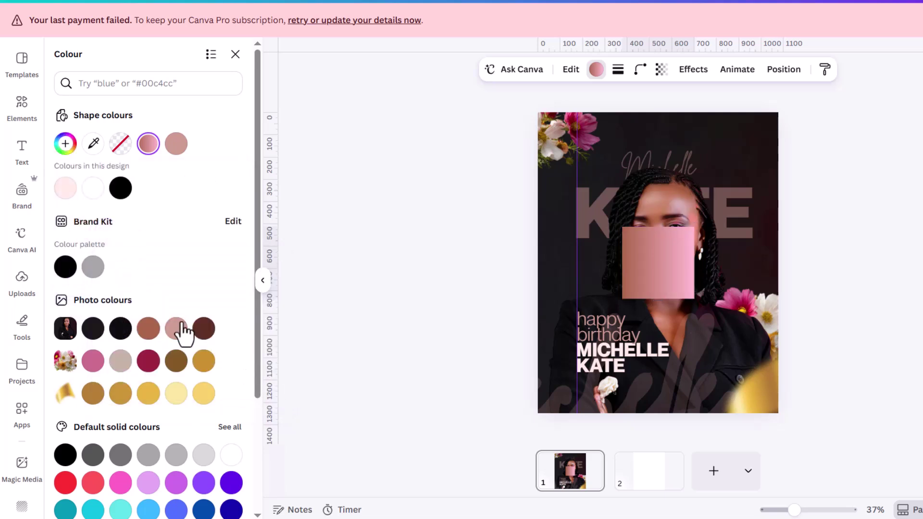
left_click(149, 329)
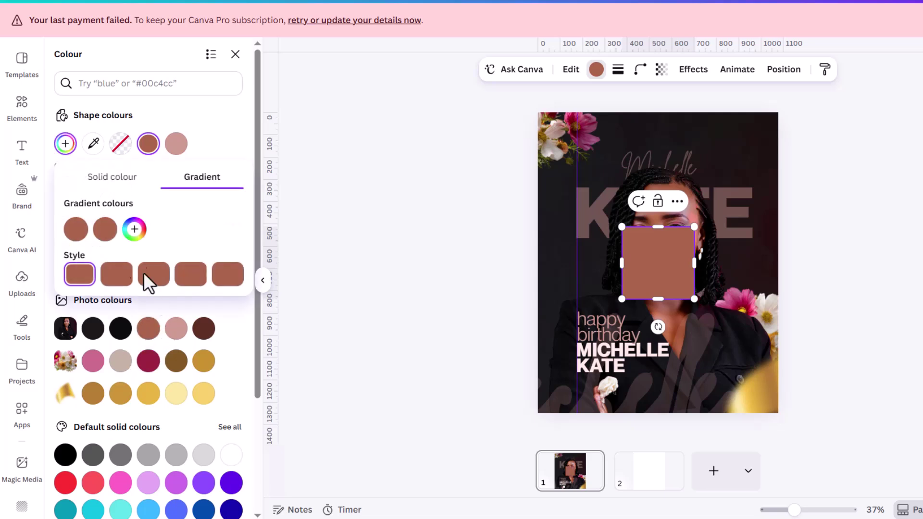
left_click(106, 229)
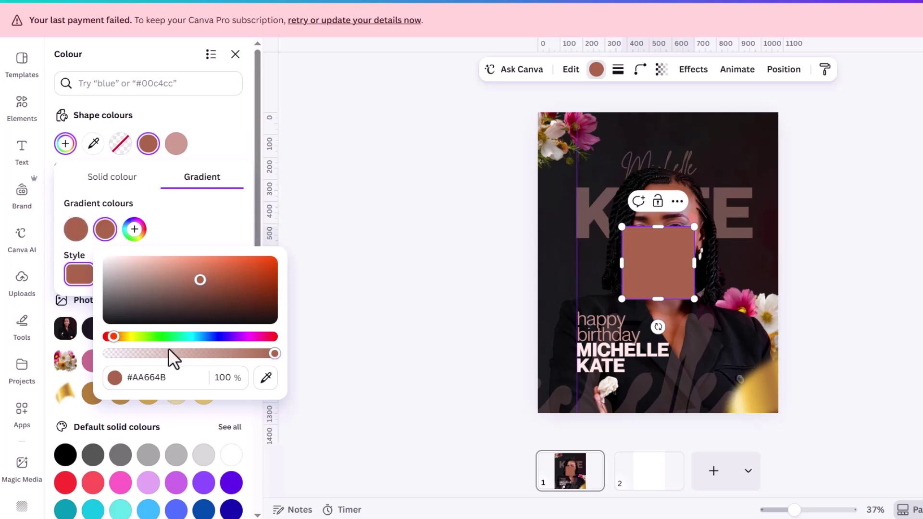
left_click_drag(175, 353, 89, 359)
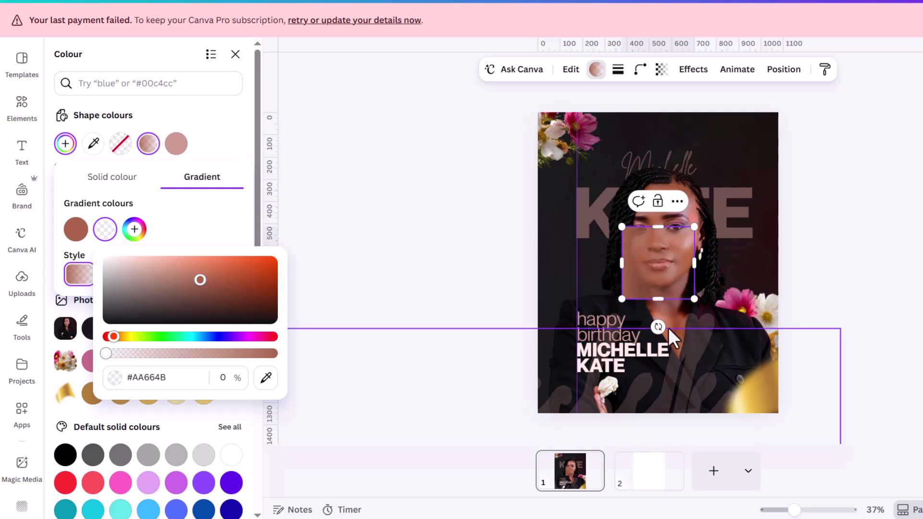
left_click(187, 208)
Rotate the gradient square half a turn and stretch it past the page's top, bottom and right edges, with its solid side on the right.
left_click_drag(657, 327, 658, 199)
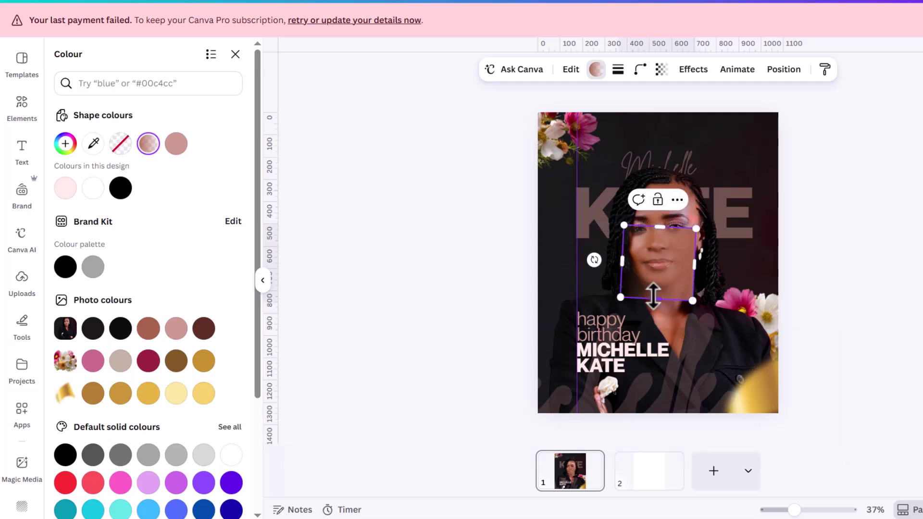
left_click_drag(654, 315, 650, 417)
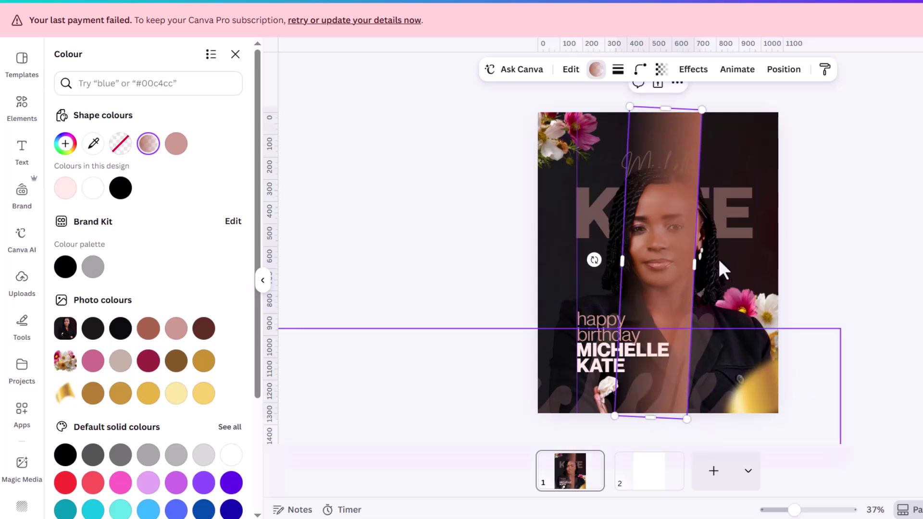
left_click_drag(696, 264, 844, 273)
left_click_drag(800, 242, 790, 247)
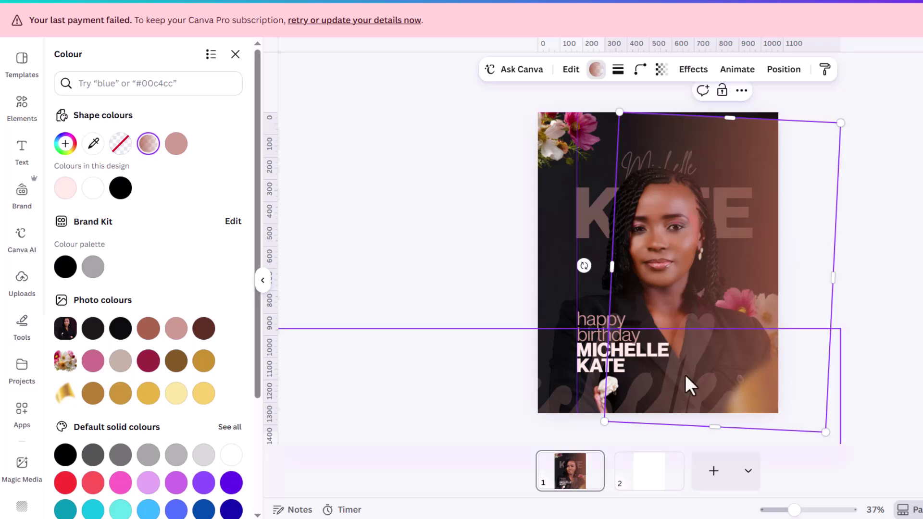
left_click_drag(584, 266, 584, 272)
left_click_drag(717, 108, 717, 95)
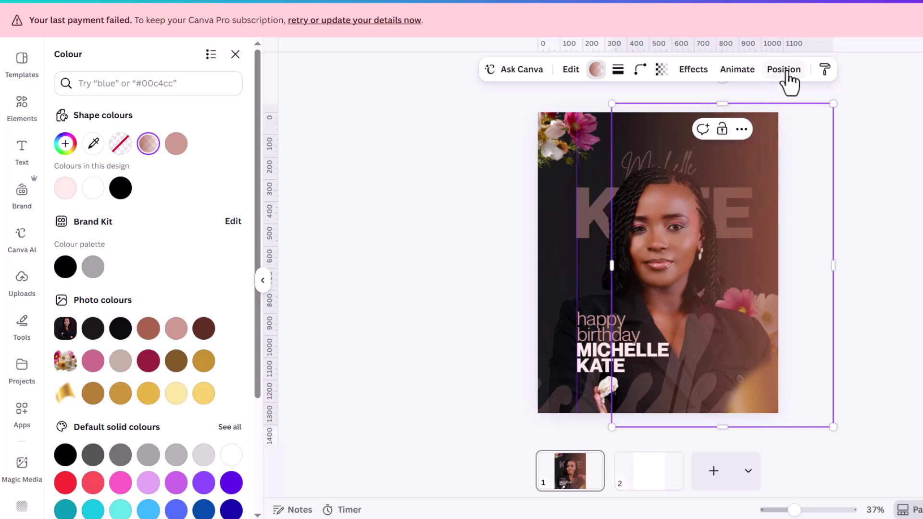
left_click_drag(772, 177, 783, 182)
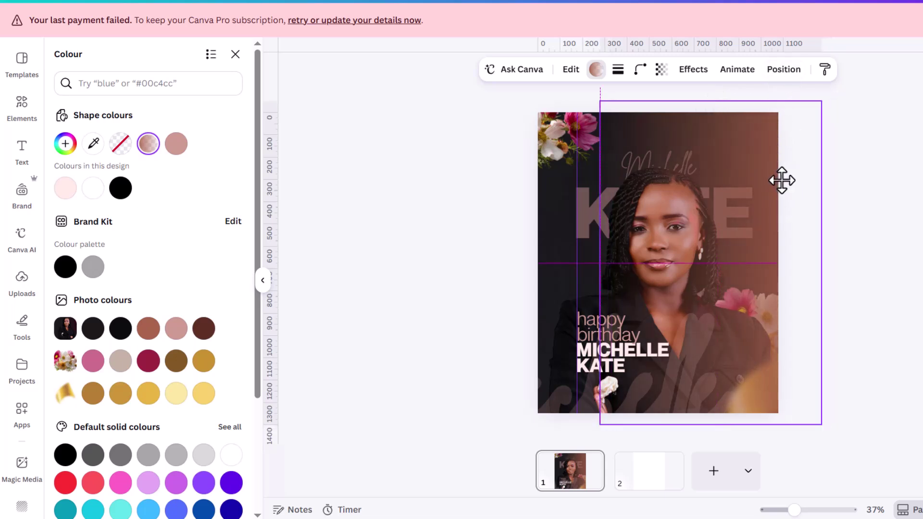
Reorder the gradient shape's layer to sit directly above the background photo and below the lower flowers.
left_click(784, 70)
scroll(188, 250, "down", 2)
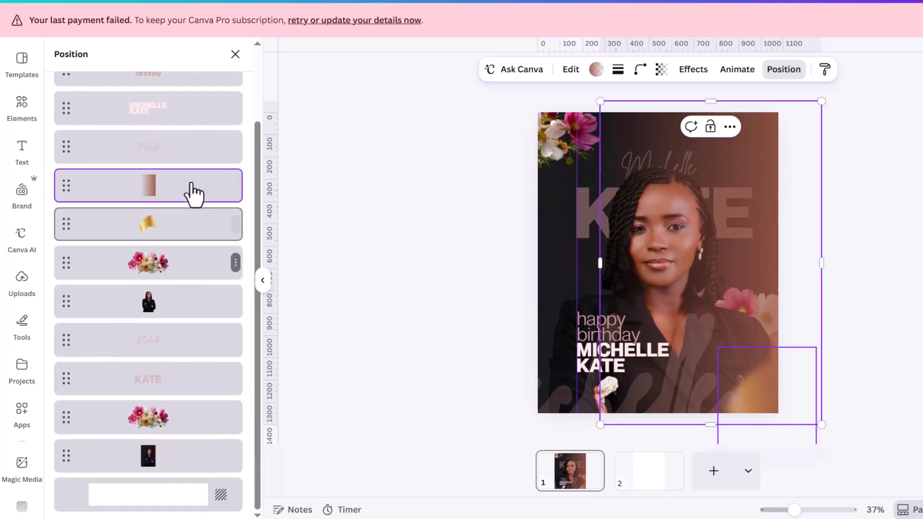
left_click_drag(190, 188, 203, 420)
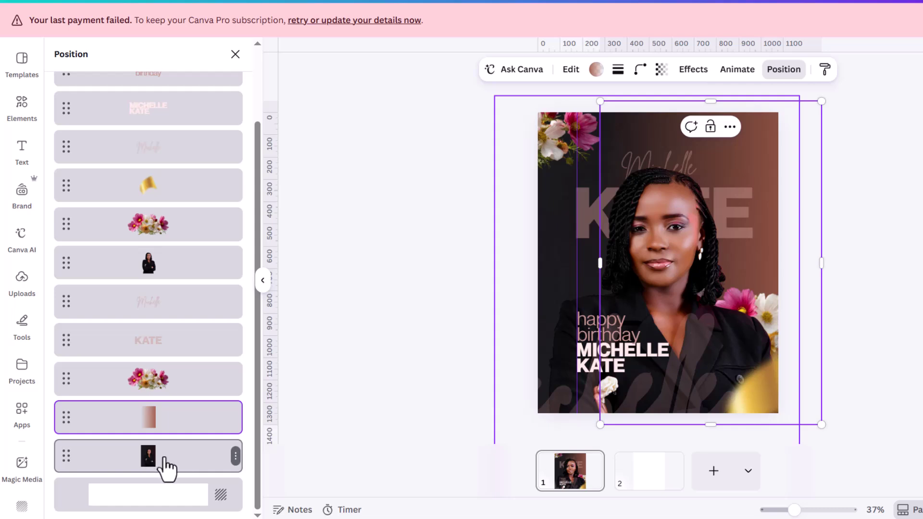
Try the gradient layer above the lower flowers, and put it back directly above the background photo.
left_click_drag(188, 423, 183, 357)
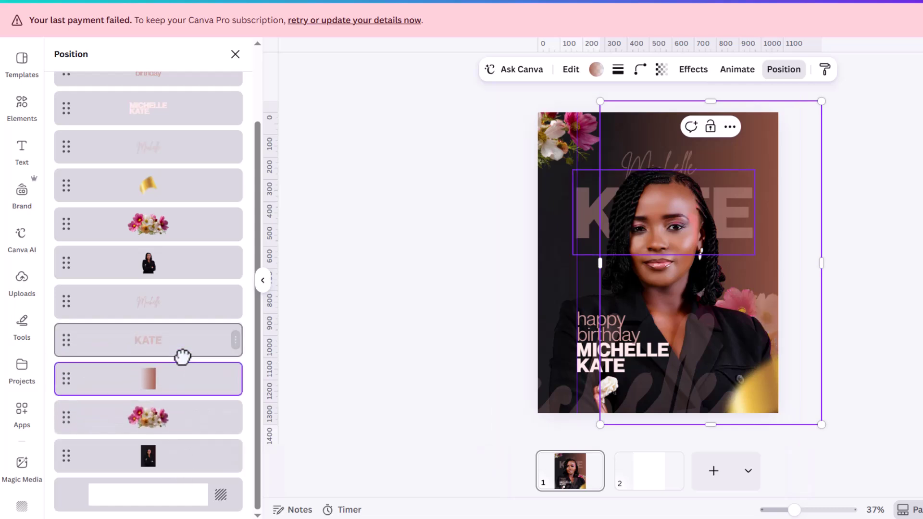
left_click_drag(188, 396, 186, 430)
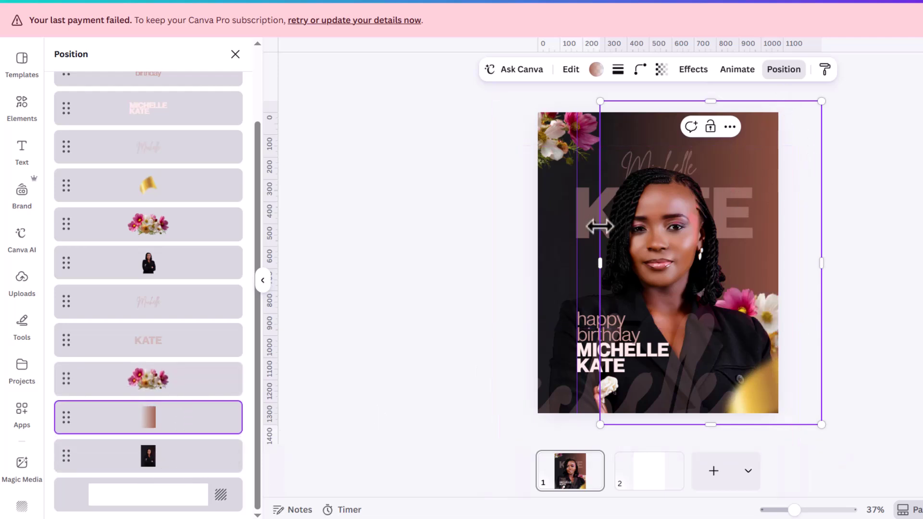
Set the vibrance of the cut-out portrait to 59 in its image adjustments.
left_click(677, 224)
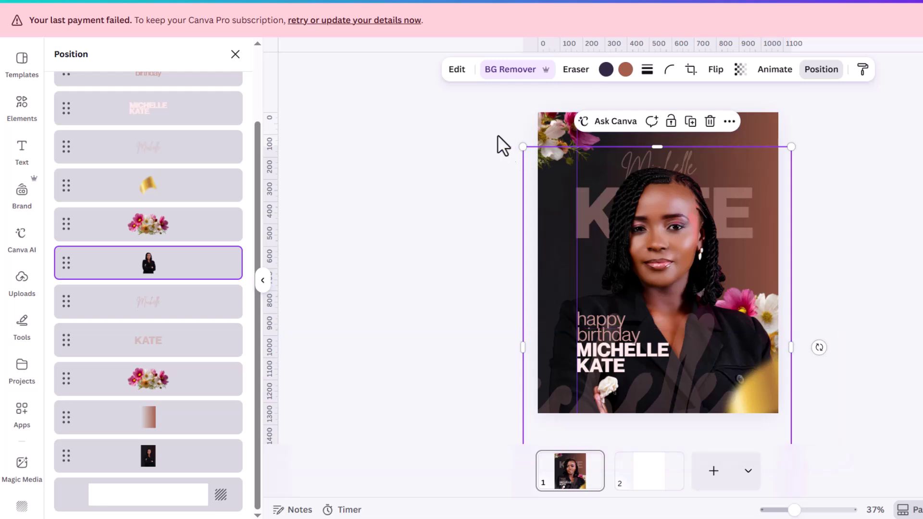
left_click(457, 70)
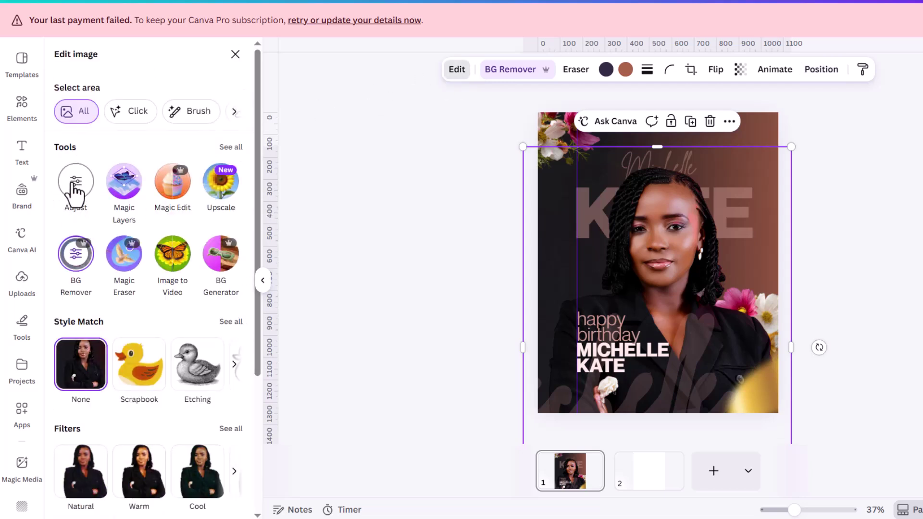
left_click(72, 190)
scroll(146, 341, "down", 6)
left_click_drag(132, 308, 157, 309)
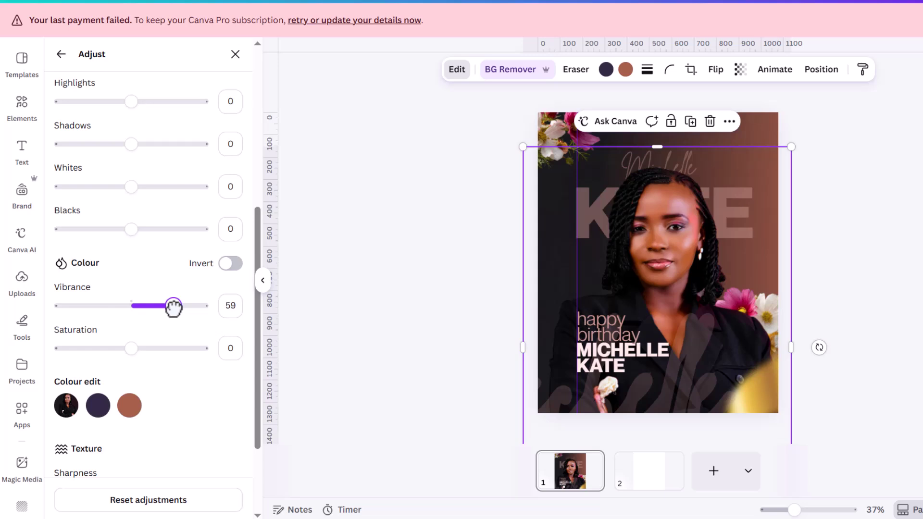
Raise the portrait's sharpness slightly and set its shadows to 31.
scroll(165, 303, "down", 2)
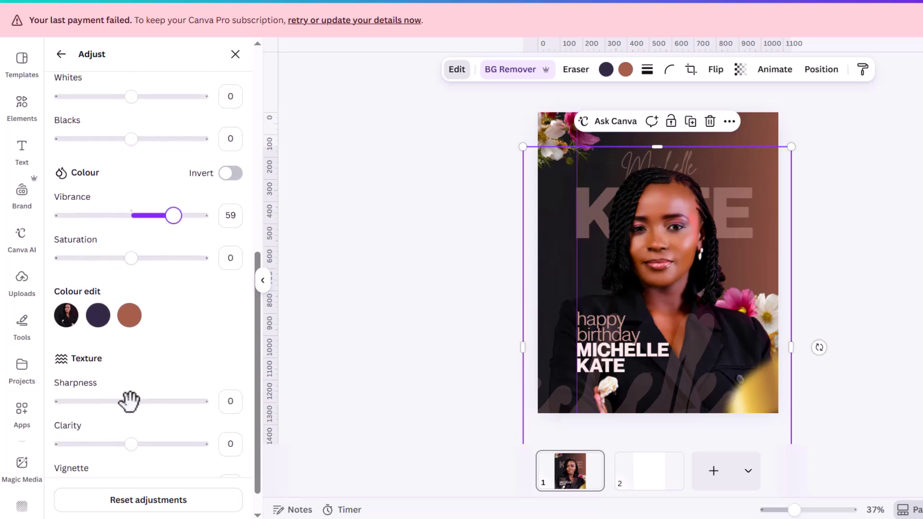
left_click_drag(131, 400, 136, 402)
left_click_drag(142, 403, 144, 403)
scroll(160, 298, "up", 5)
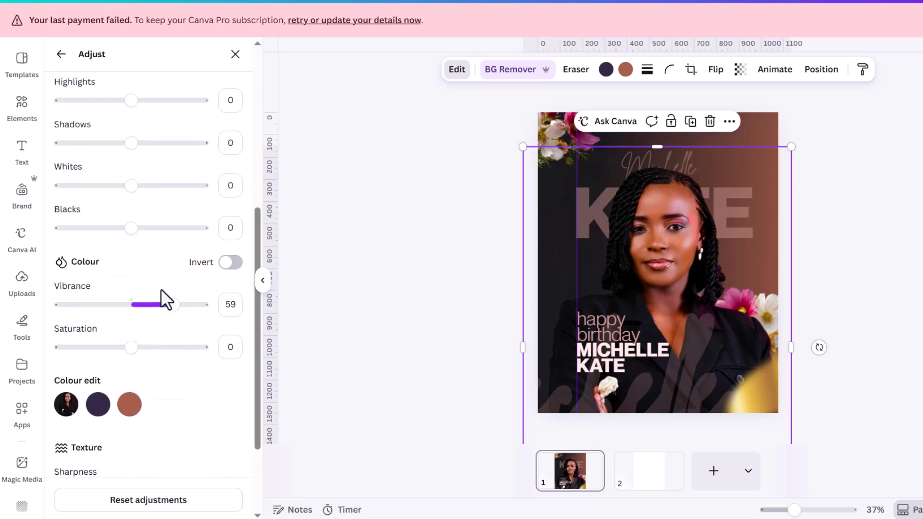
left_click_drag(131, 234, 154, 249)
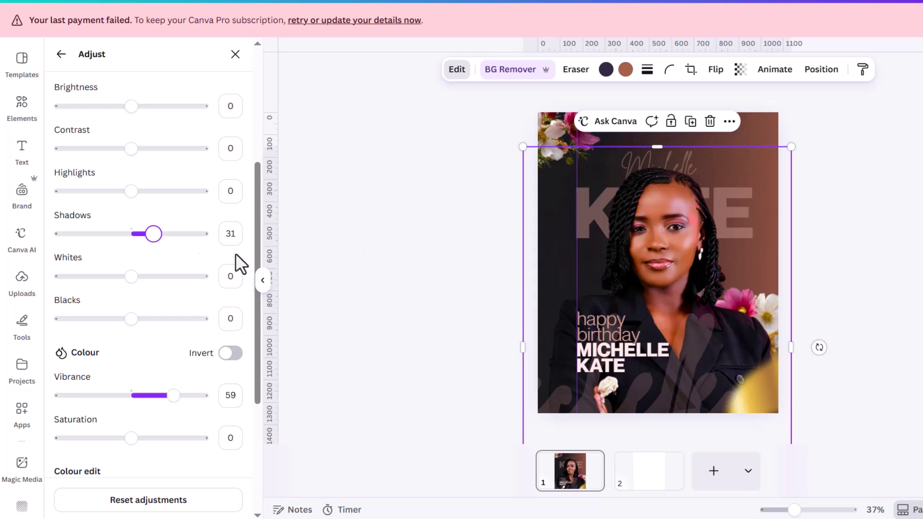
left_click(826, 175)
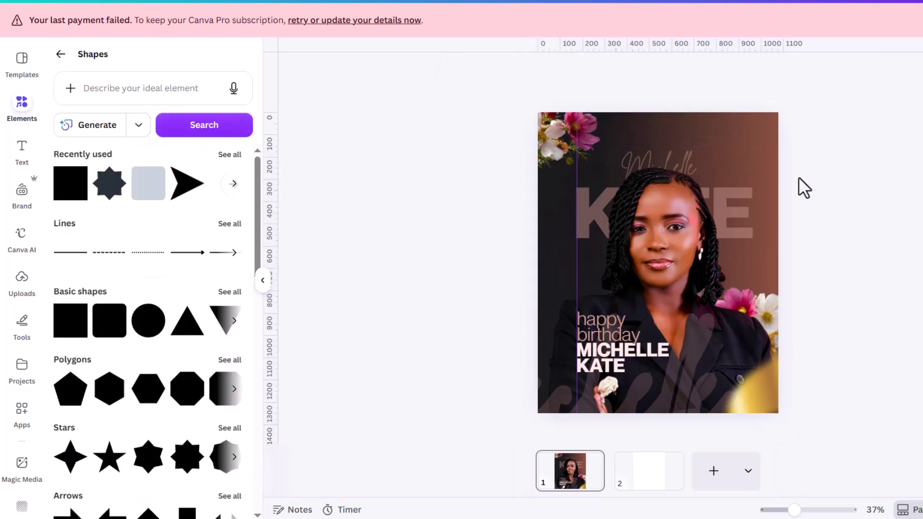
Remove the vertical ruler guide from the page.
left_click_drag(577, 239, 116, 246)
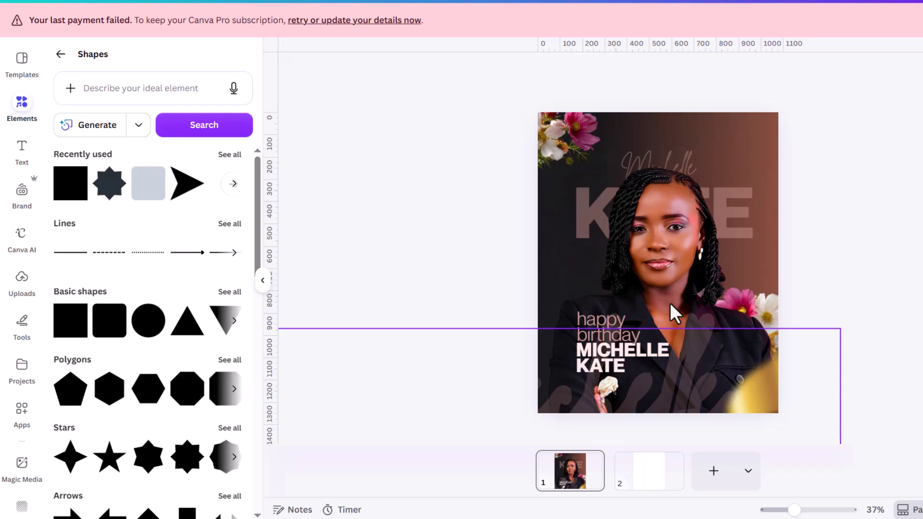
Nudge the "happy birthday" text slightly to the left so its edge lines up with the bold name below it.
scroll(582, 348, "up", 5)
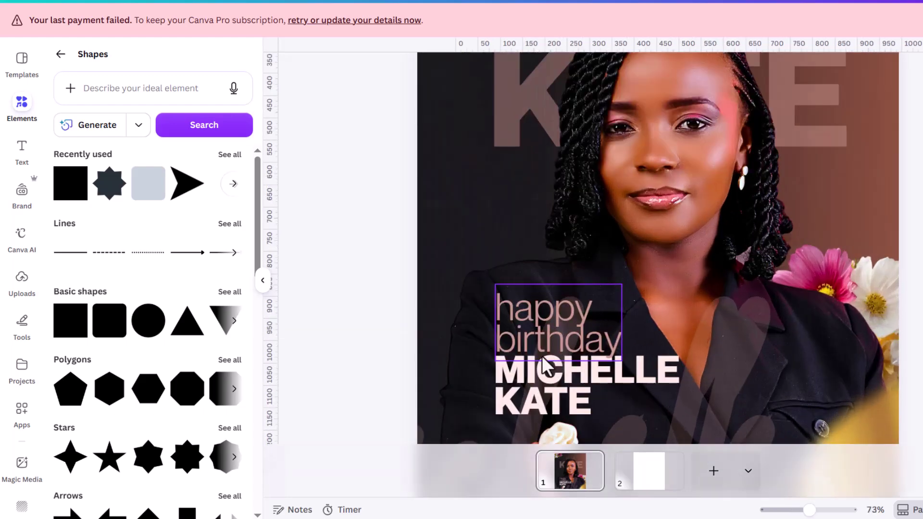
scroll(550, 356, "up", 3)
left_click(336, 332)
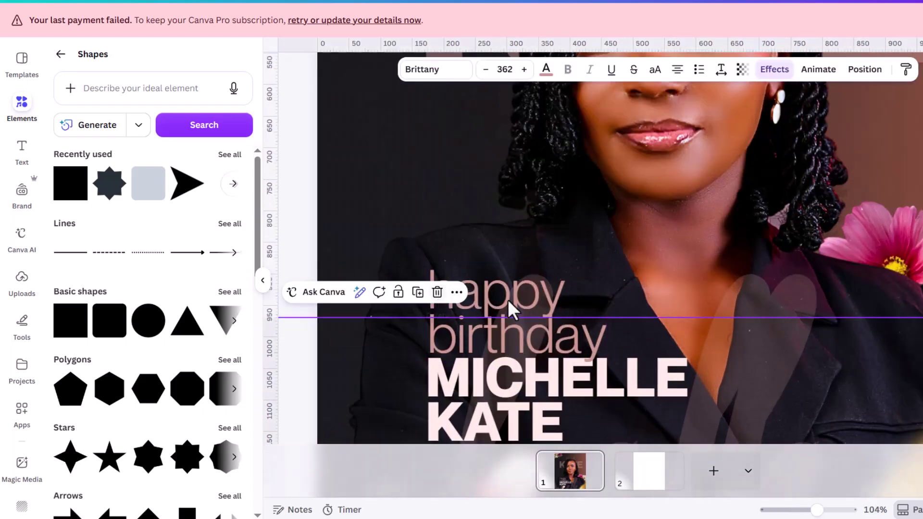
scroll(433, 317, "down", 1)
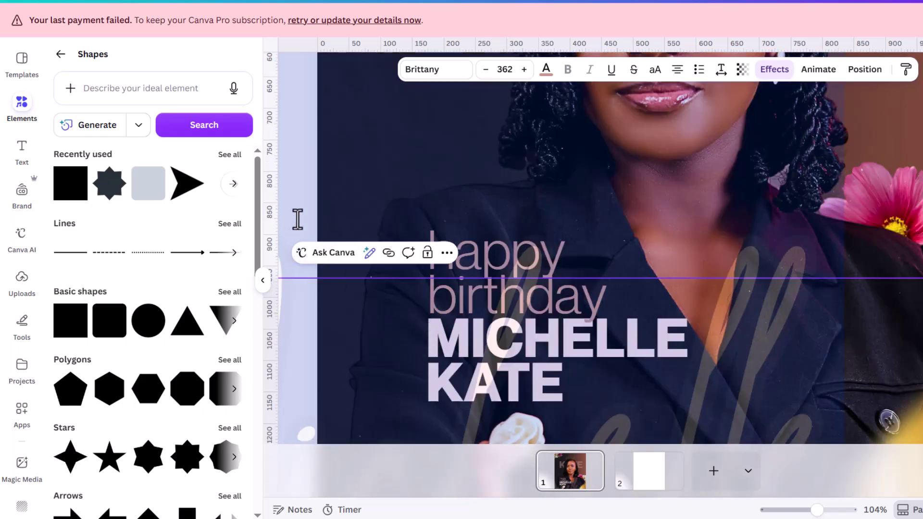
left_click(431, 279)
scroll(549, 261, "down", 5)
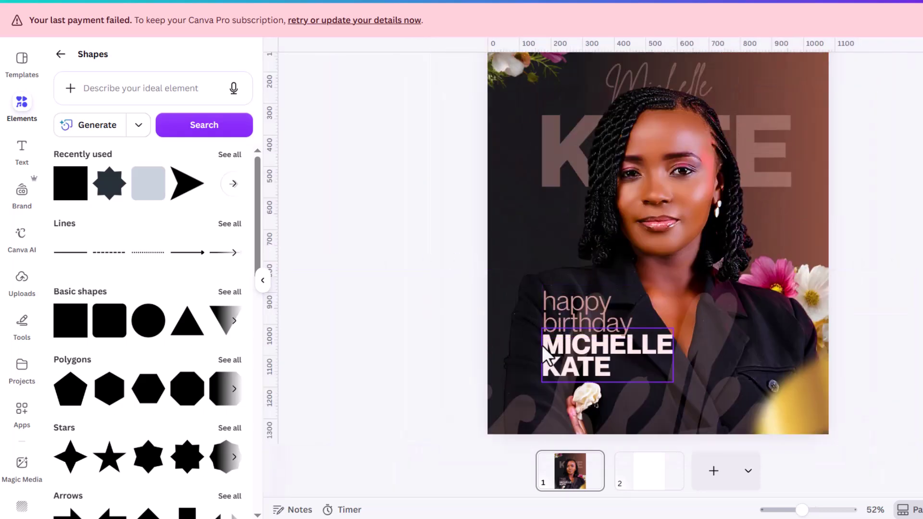
scroll(544, 368, "up", 2)
scroll(544, 367, "up", 8)
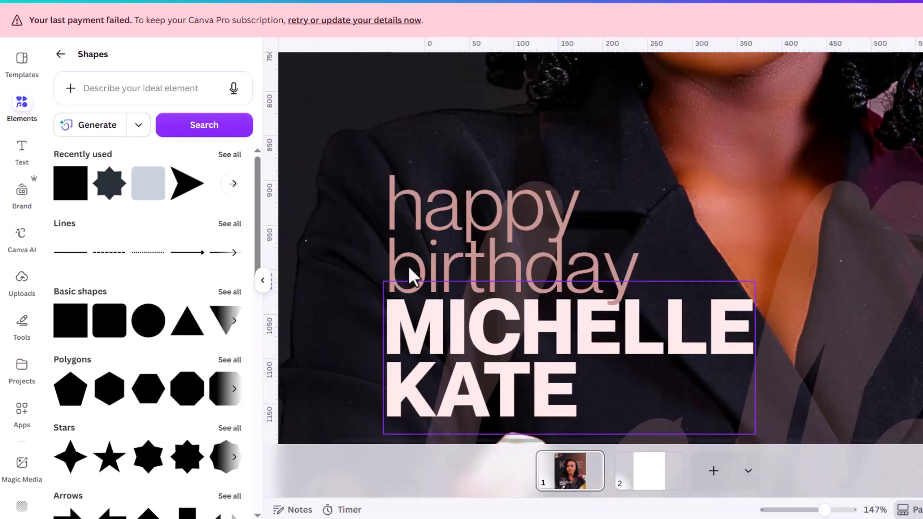
left_click(412, 241)
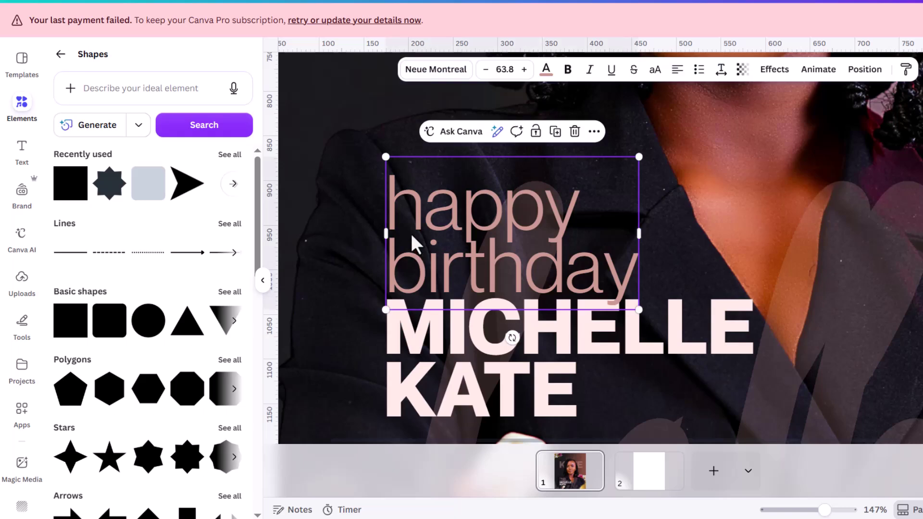
key("Left")
key("Left")
key("Left")
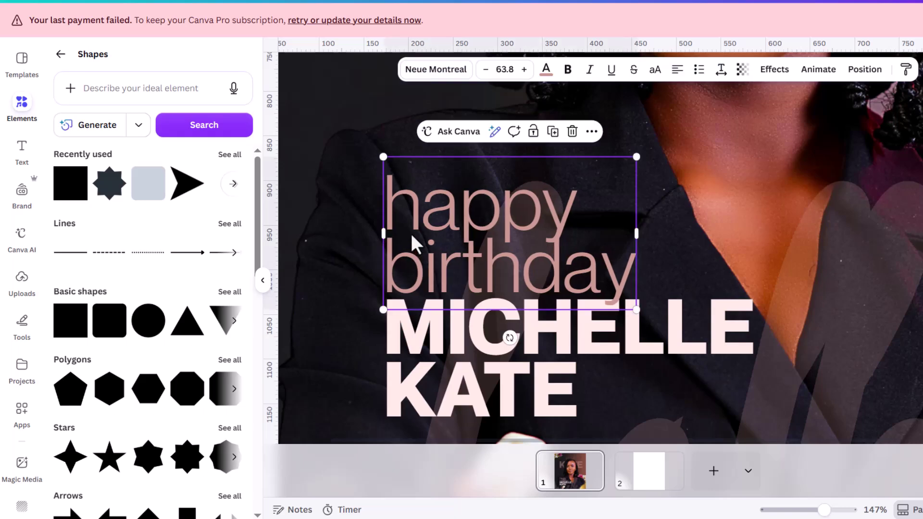
left_click(319, 219)
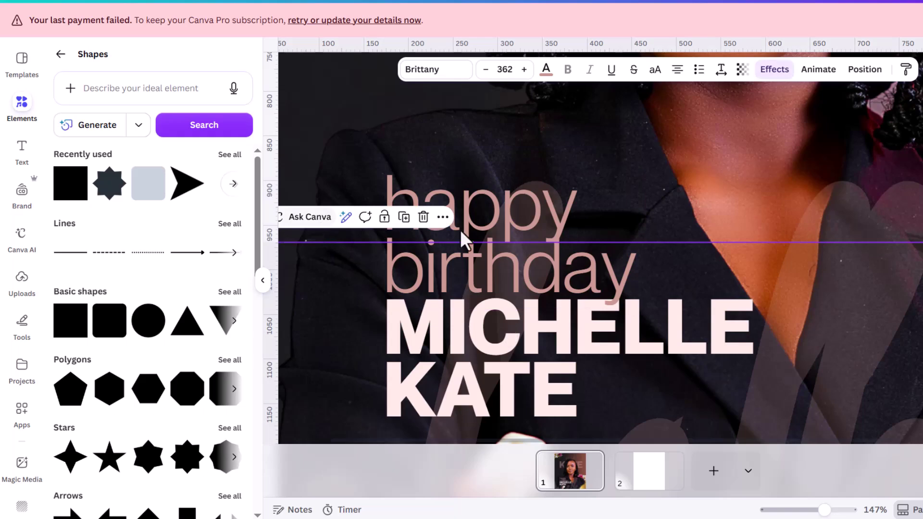
scroll(469, 235, "down", 8)
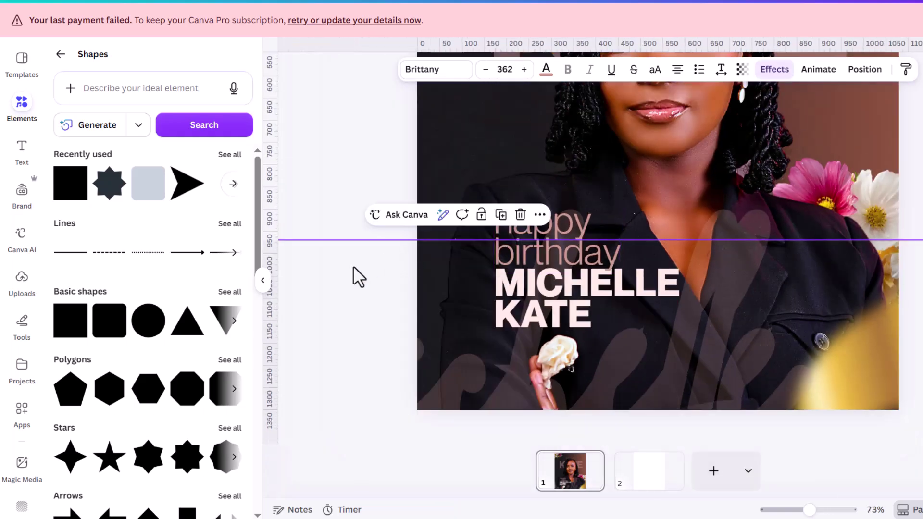
left_click(356, 266)
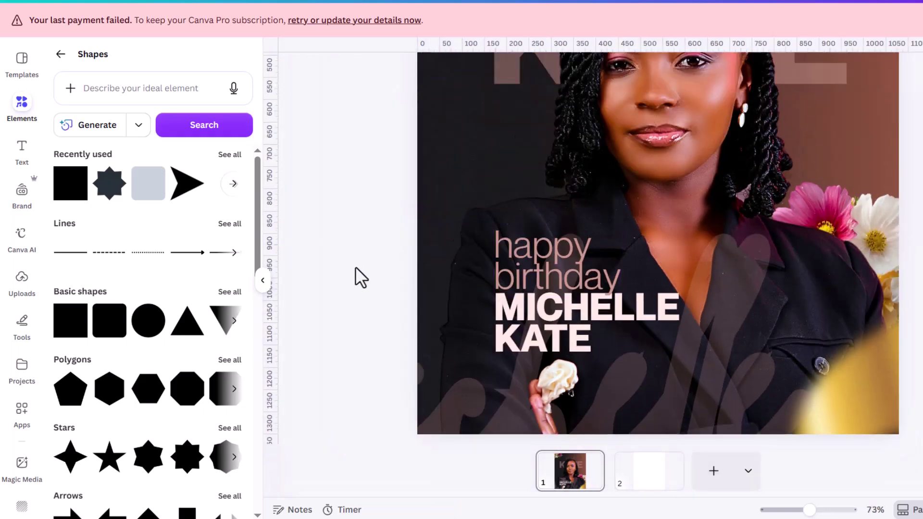
Move the "happy birthday" text up slightly to widen the gap above the bold name.
left_click(573, 258)
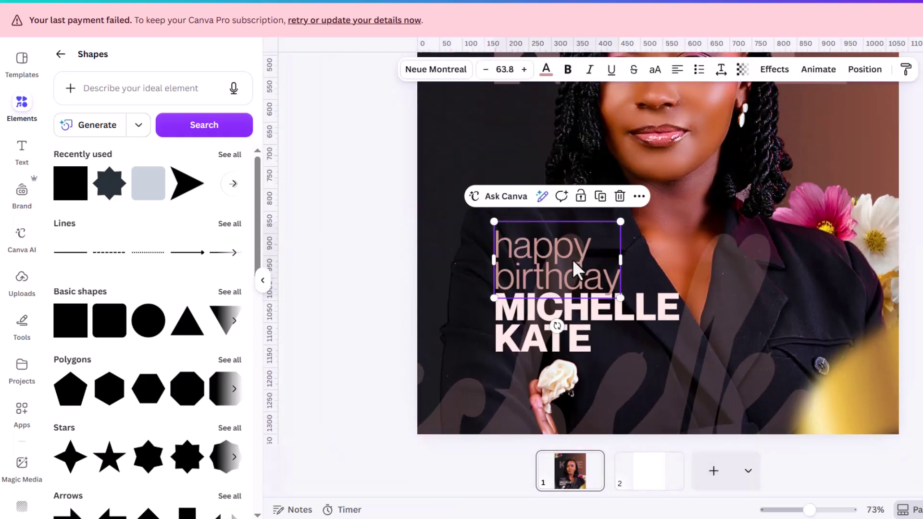
left_click_drag(572, 258, 572, 258)
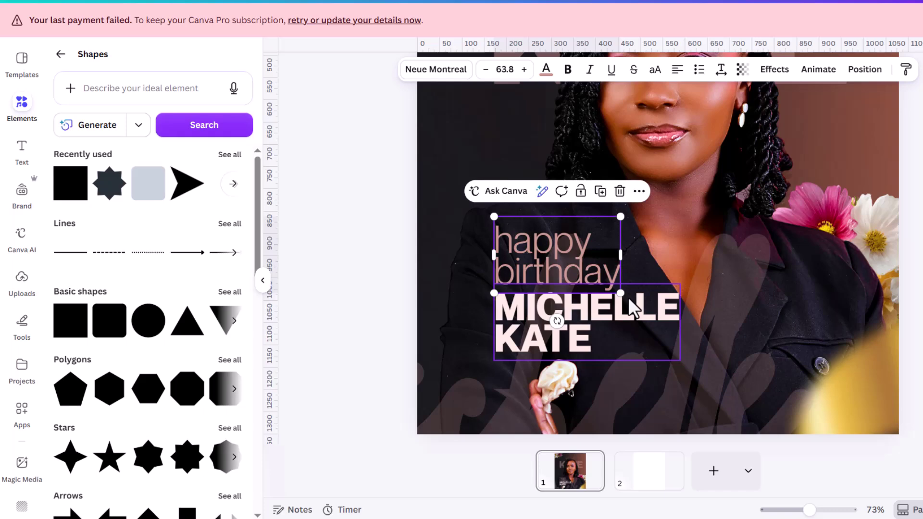
scroll(628, 297, "down", 5)
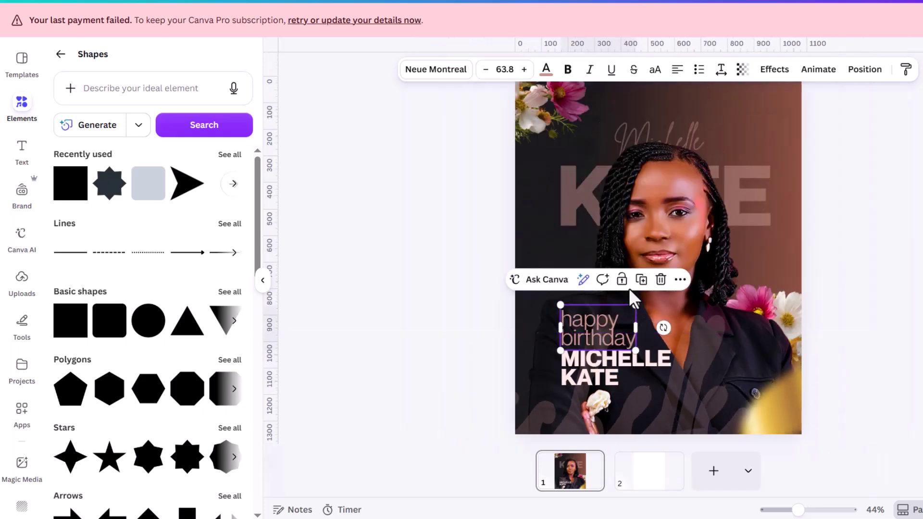